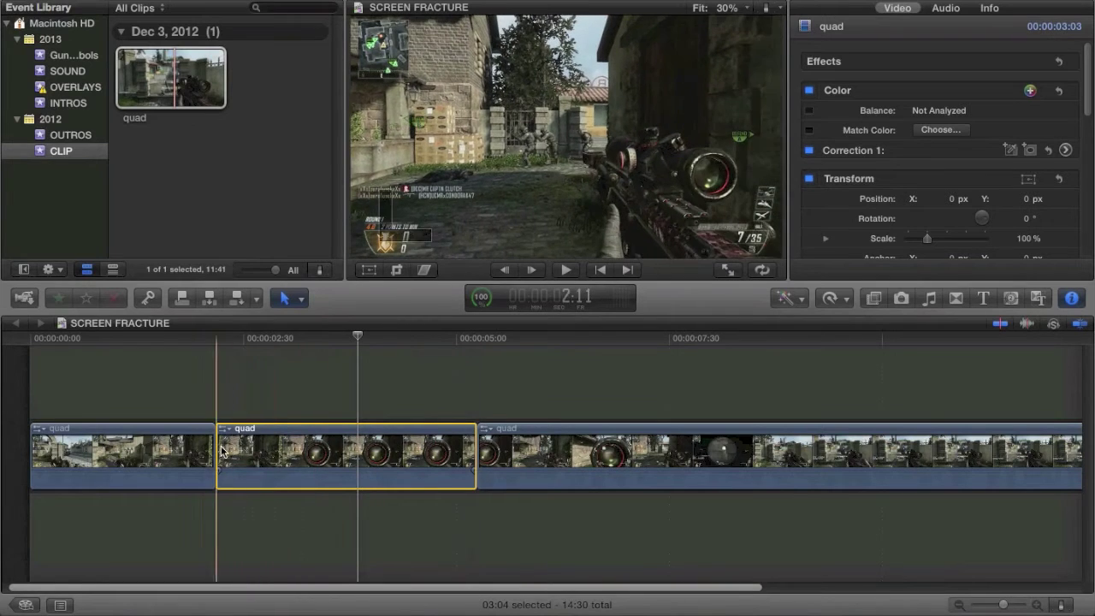
Paste a copy of the middle quad clip directly after it, at the cut before the last clip
{"action": "key", "text": "b"}
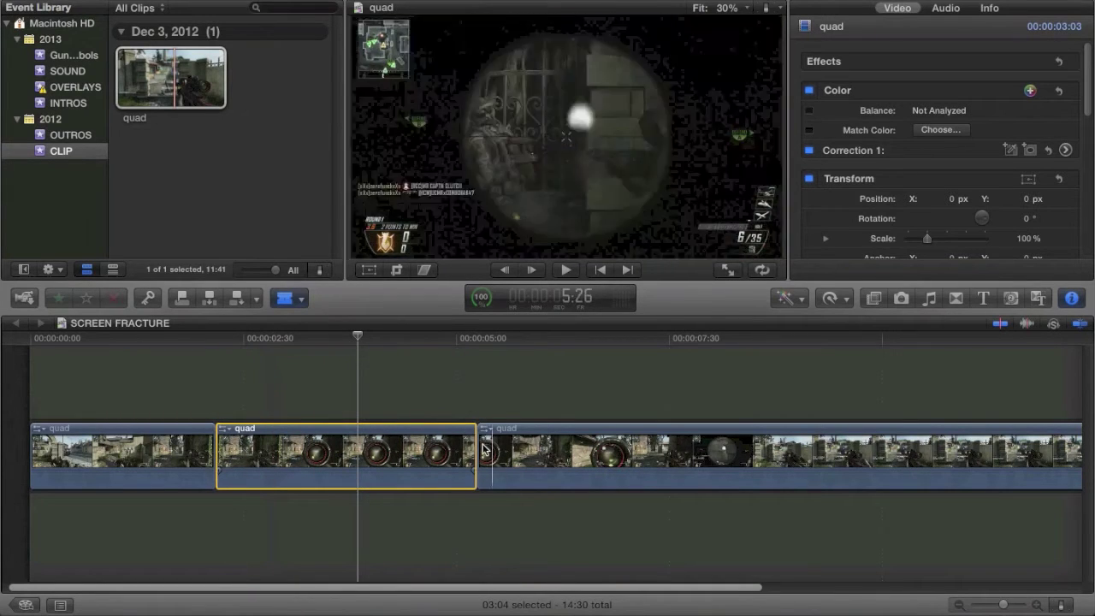
{"action": "key", "text": "a"}
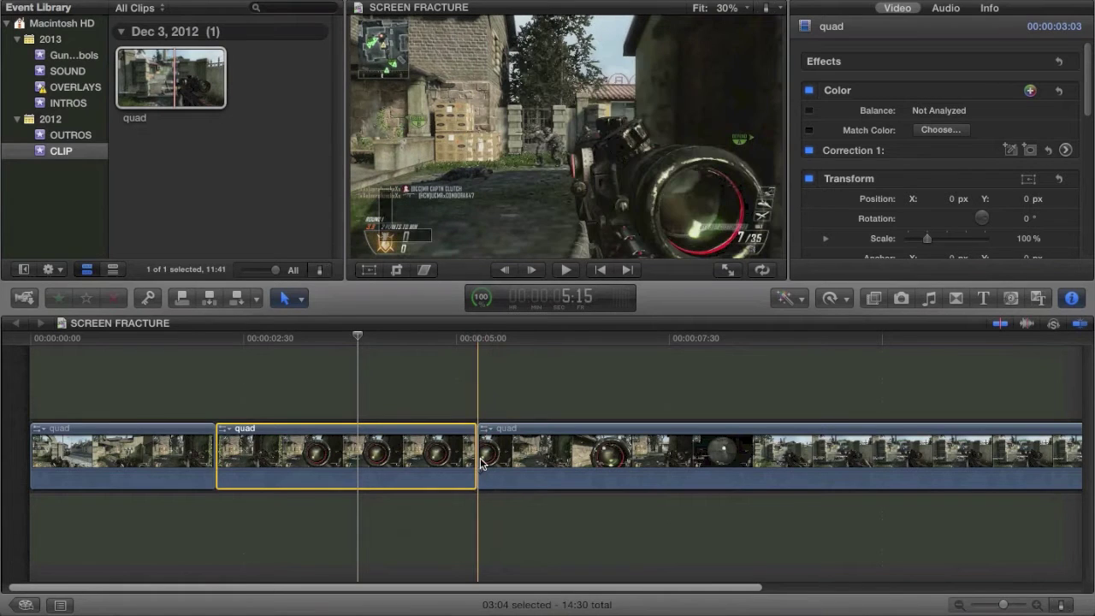
{"action": "key", "text": "super+v"}
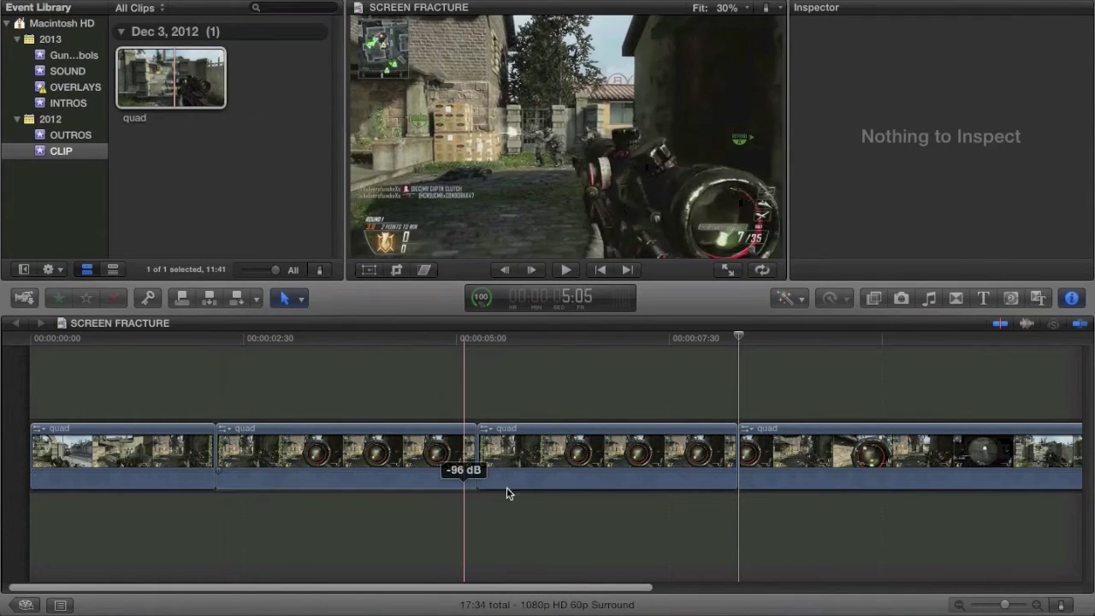
Search the video effects for "mask" and apply the Mask effect to the pasted quad clip
{"action": "left_click", "coordinate": [589, 455]}
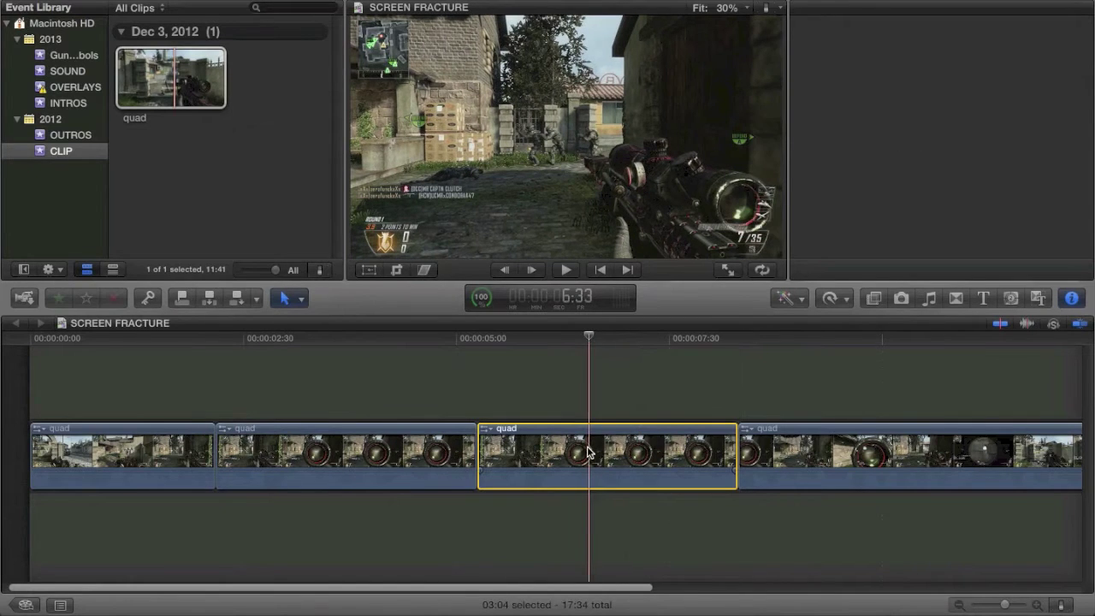
{"action": "left_click", "coordinate": [655, 453]}
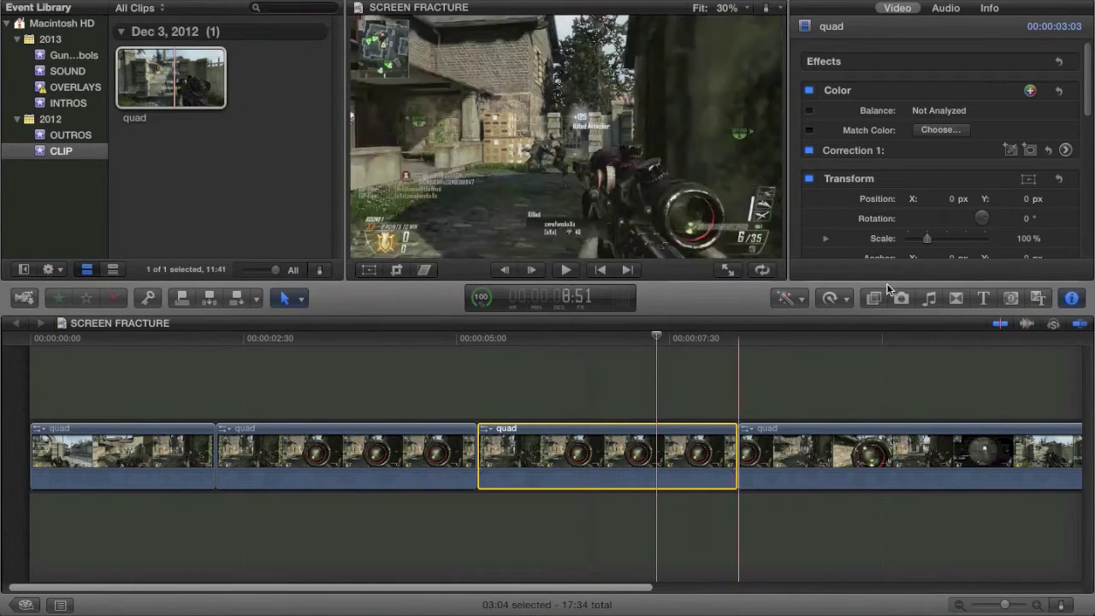
{"action": "left_click", "coordinate": [872, 298]}
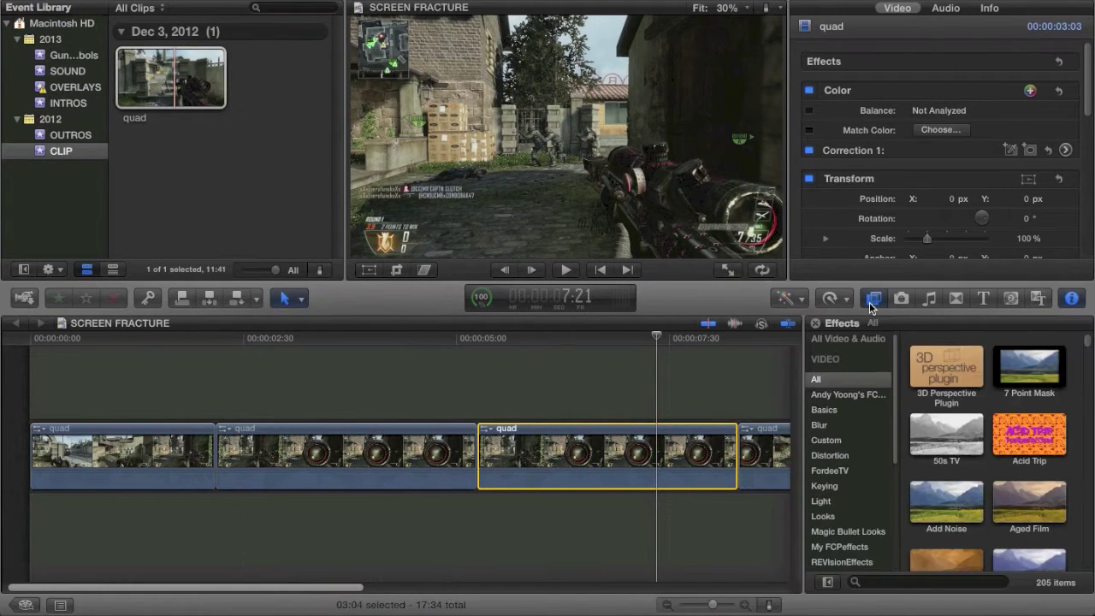
{"action": "left_click", "coordinate": [945, 590]}
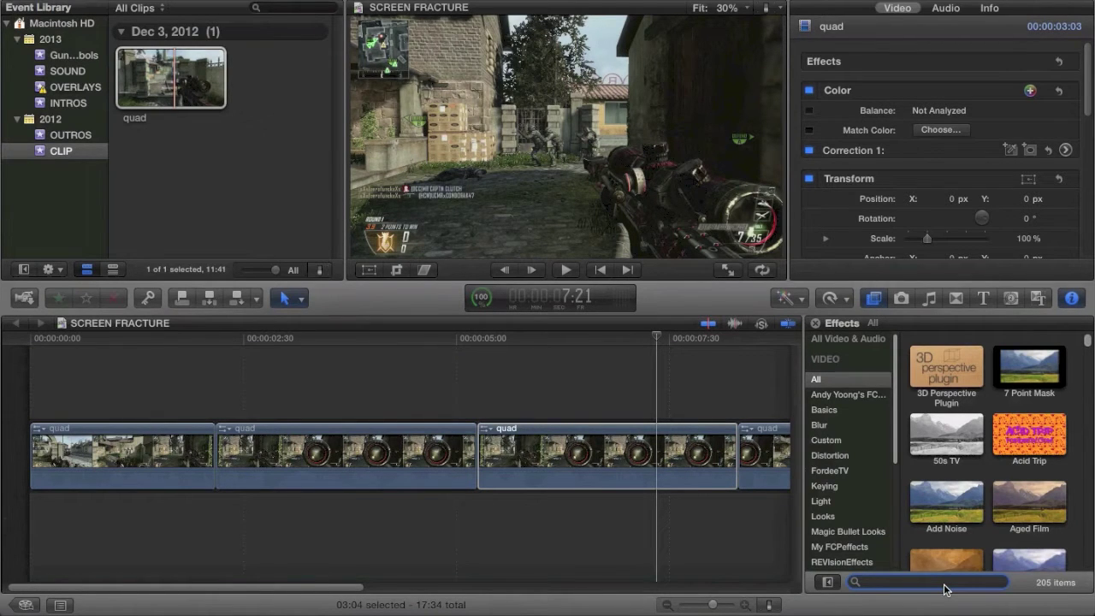
{"action": "type", "text": "mask"}
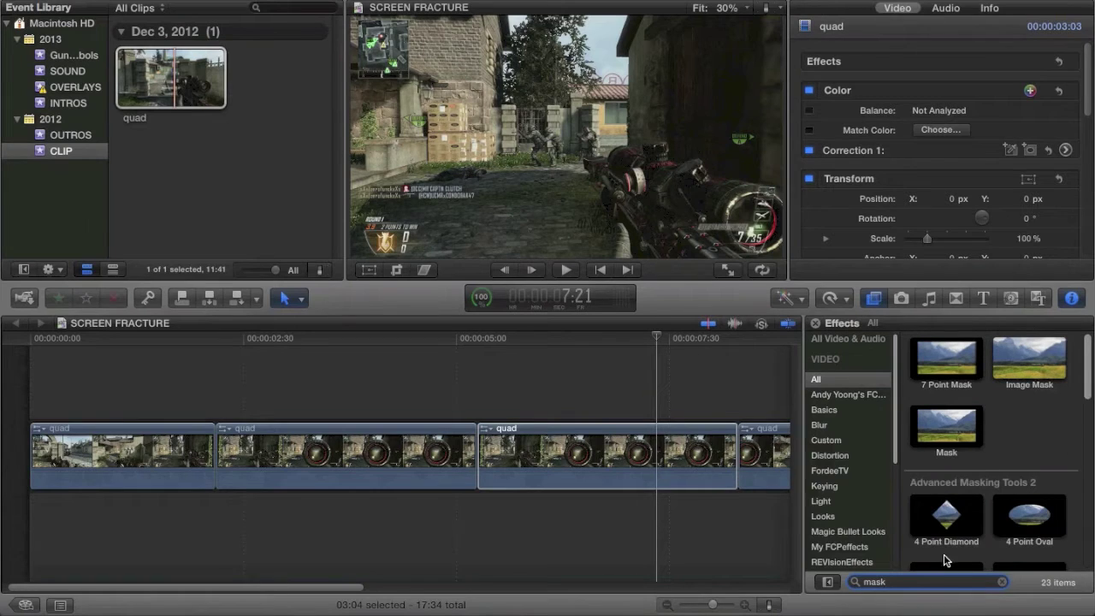
{"action": "left_click", "coordinate": [938, 432]}
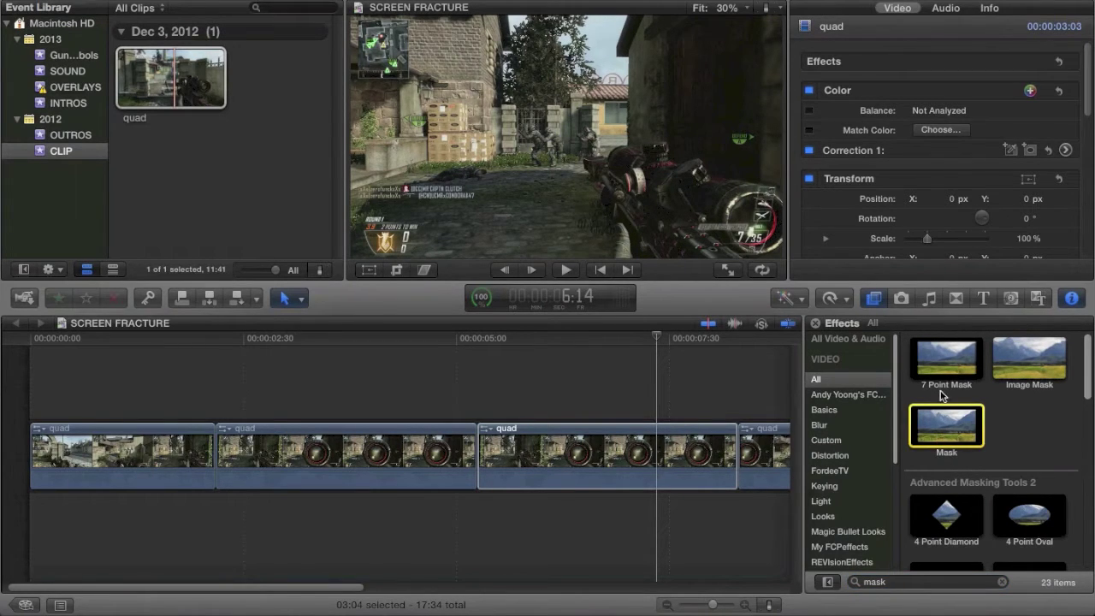
{"action": "left_click_drag", "start_coordinate": [946, 425], "coordinate": [586, 445]}
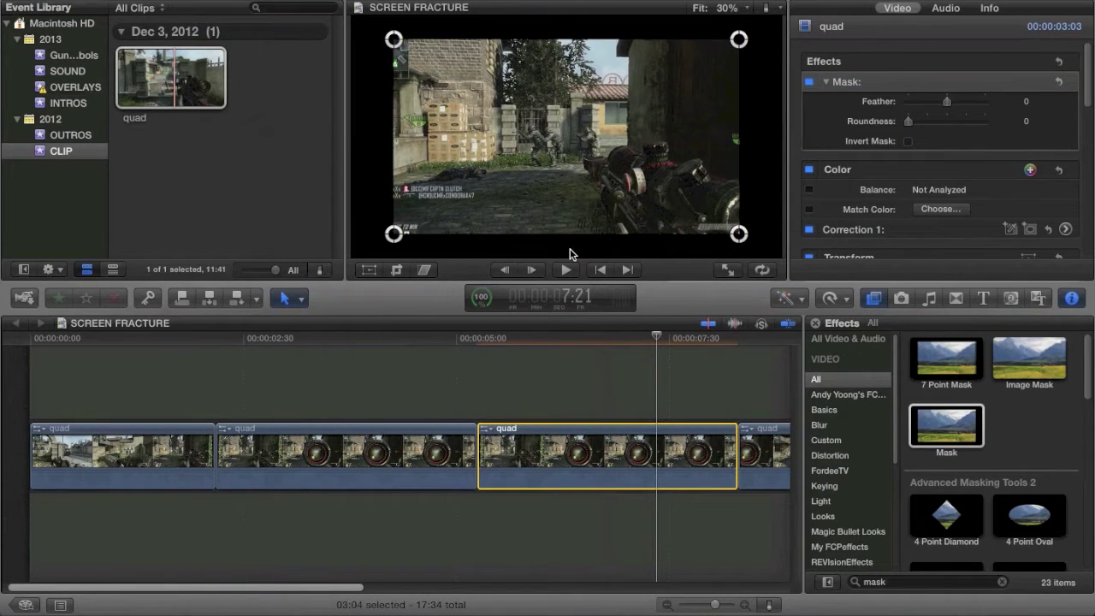
Reshape the mask's four corners into a narrow slanted wedge right of the frame's centre, spanning the full frame height
{"action": "left_click", "coordinate": [593, 459]}
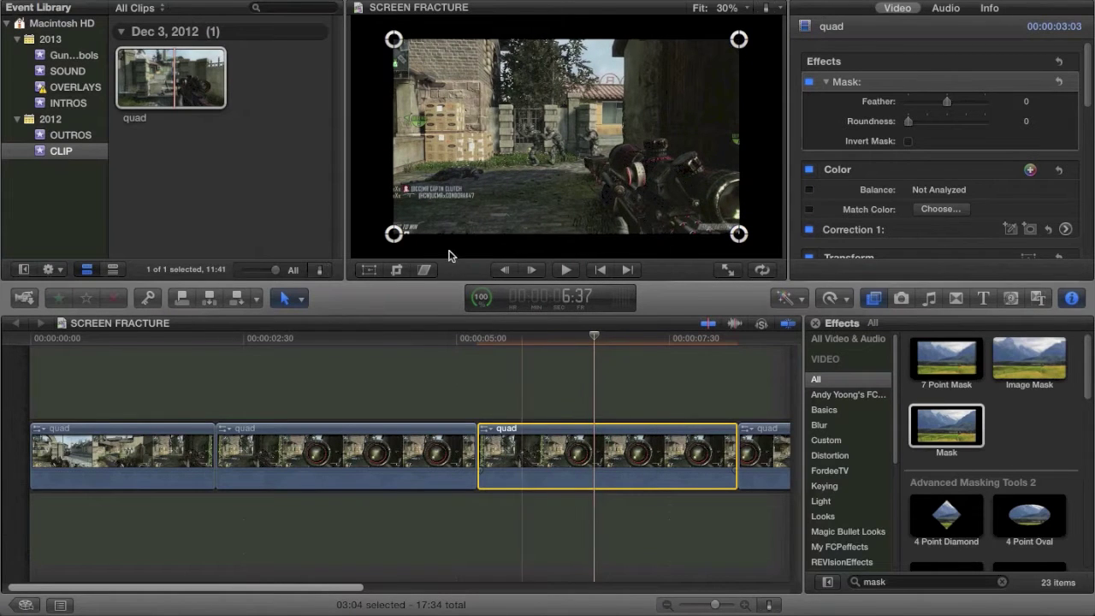
{"action": "left_click_drag", "start_coordinate": [393, 233], "coordinate": [639, 271]}
{"action": "left_click_drag", "start_coordinate": [739, 236], "coordinate": [664, 270]}
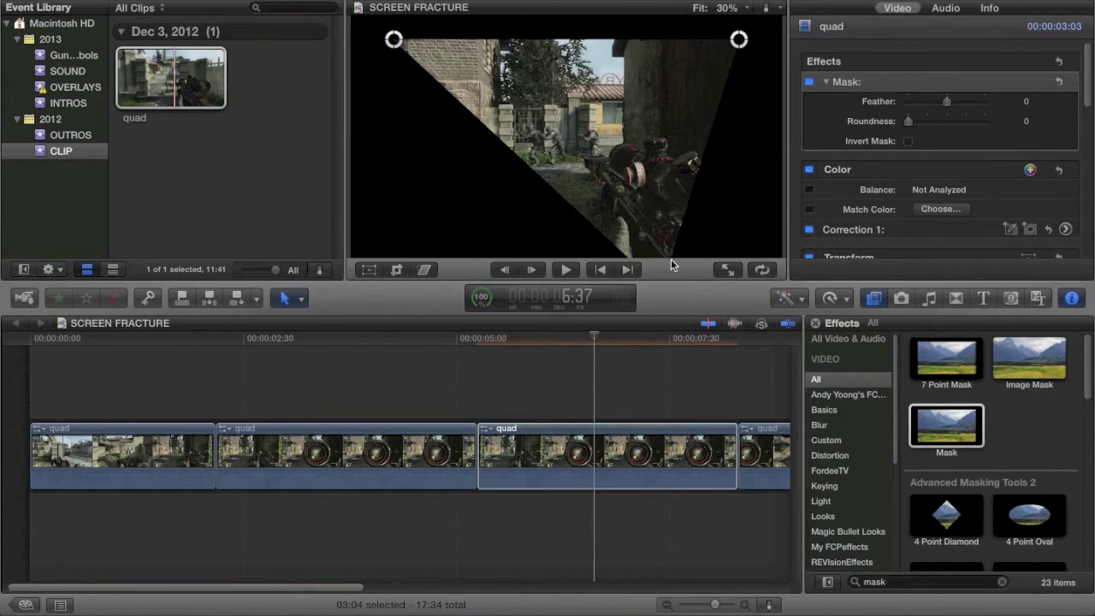
{"action": "left_click_drag", "start_coordinate": [735, 43], "coordinate": [689, 17]}
{"action": "left_click_drag", "start_coordinate": [394, 39], "coordinate": [561, 10]}
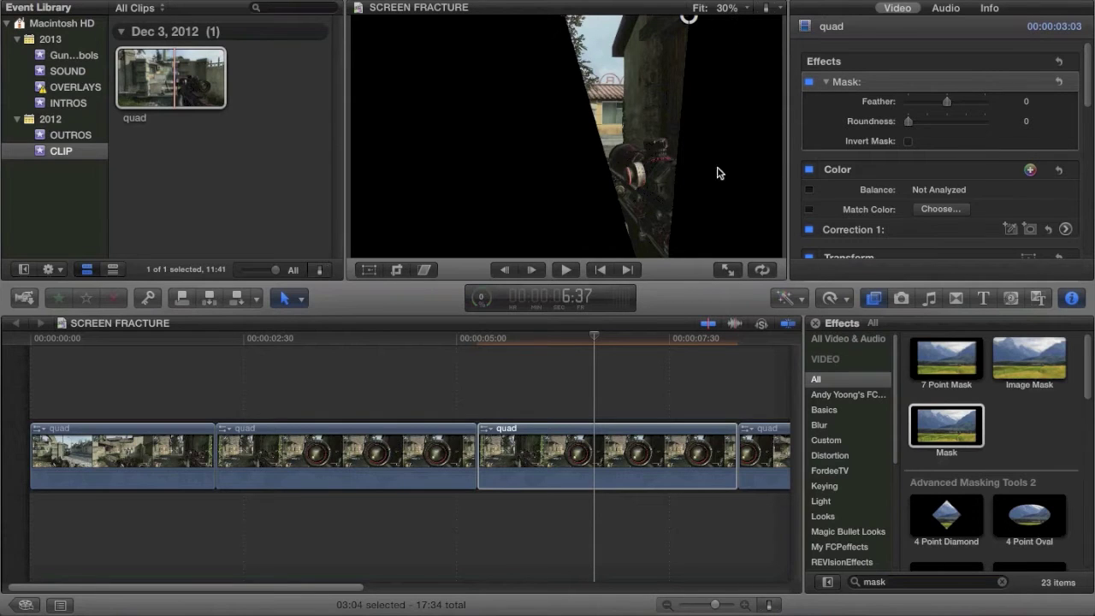
Refine the wedge mask by shifting its lower corners left below the frame and its upper right corner slightly inward
{"action": "left_click", "coordinate": [729, 8]}
{"action": "left_click", "coordinate": [718, 49]}
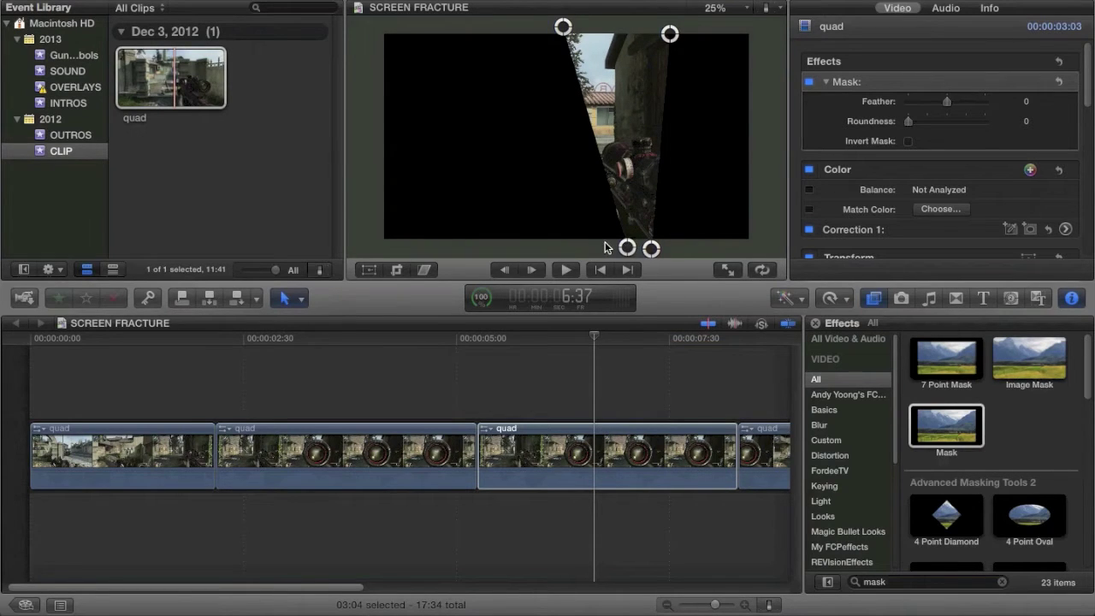
{"action": "mouse_move", "coordinate": [630, 247]}
{"action": "left_mouse_down"}
{"action": "mouse_move", "coordinate": [605, 250]}
{"action": "mouse_move", "coordinate": [631, 254]}
{"action": "left_mouse_up"}
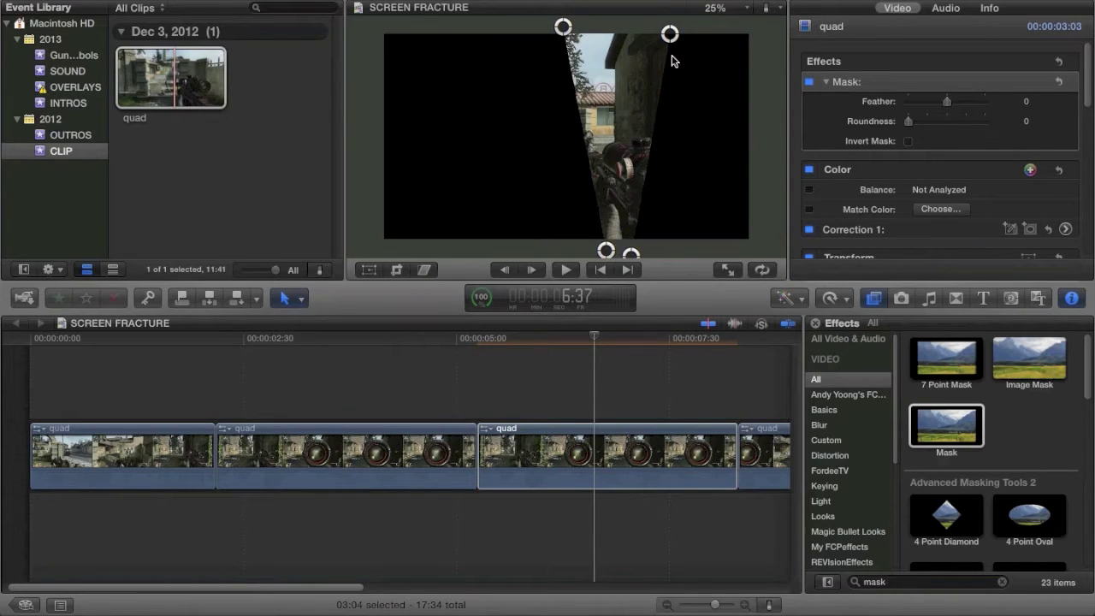
{"action": "left_click_drag", "start_coordinate": [670, 35], "coordinate": [661, 36]}
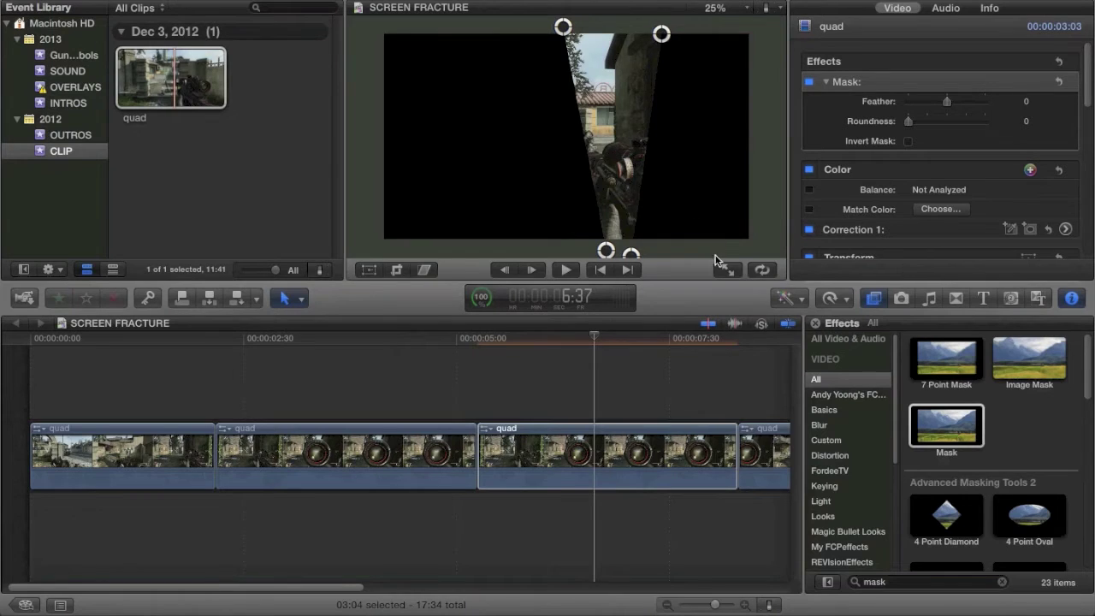
Turn the masked quad clip into a new compound clip
{"action": "left_click", "coordinate": [598, 462]}
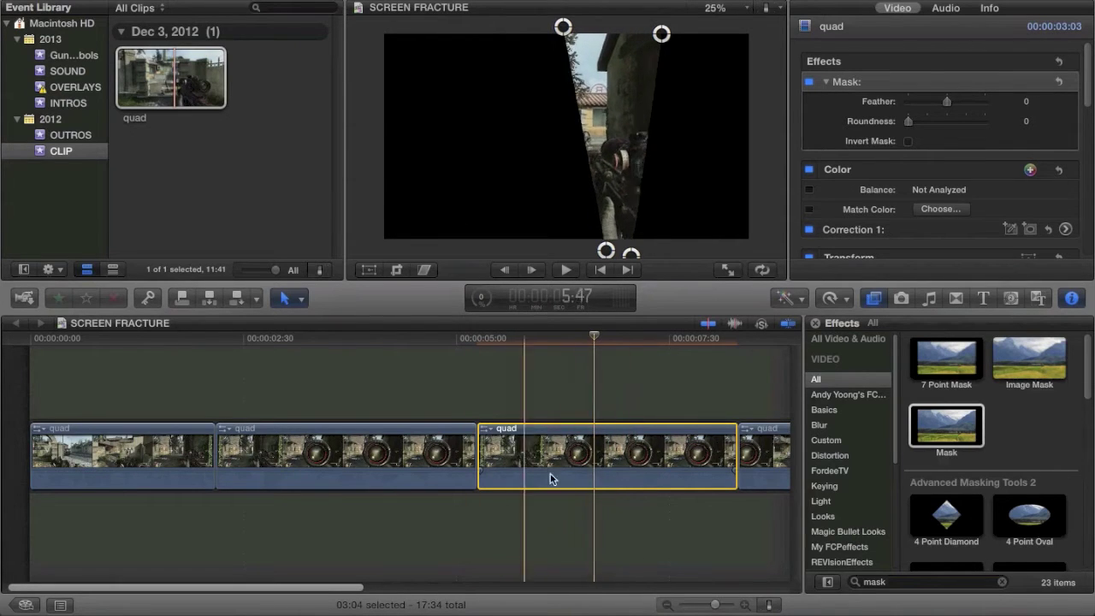
{"action": "left_click", "coordinate": [631, 466]}
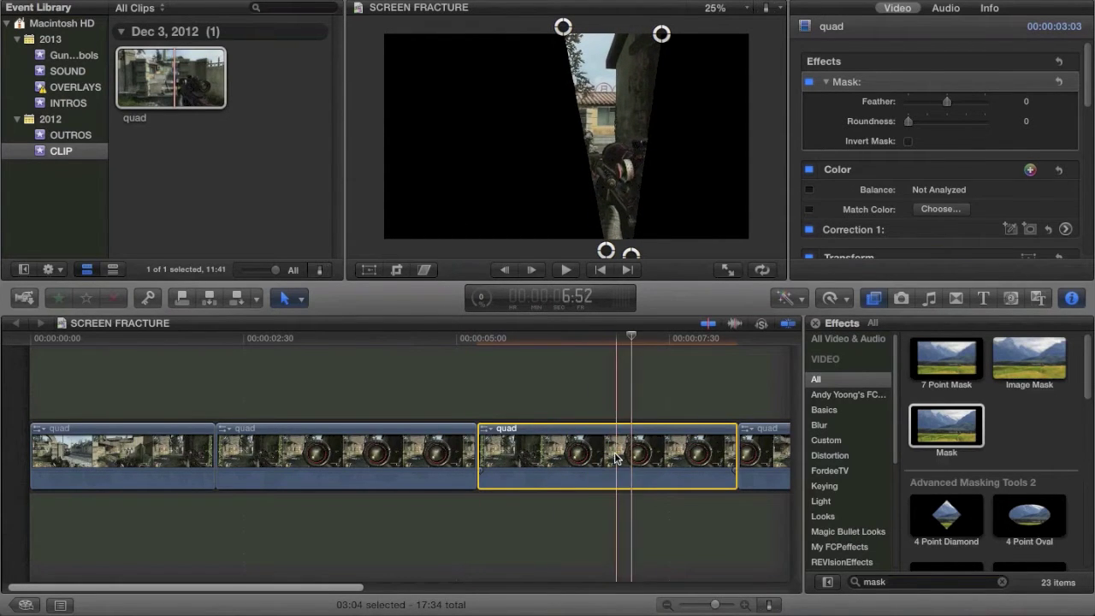
{"action": "right_click", "coordinate": [616, 462]}
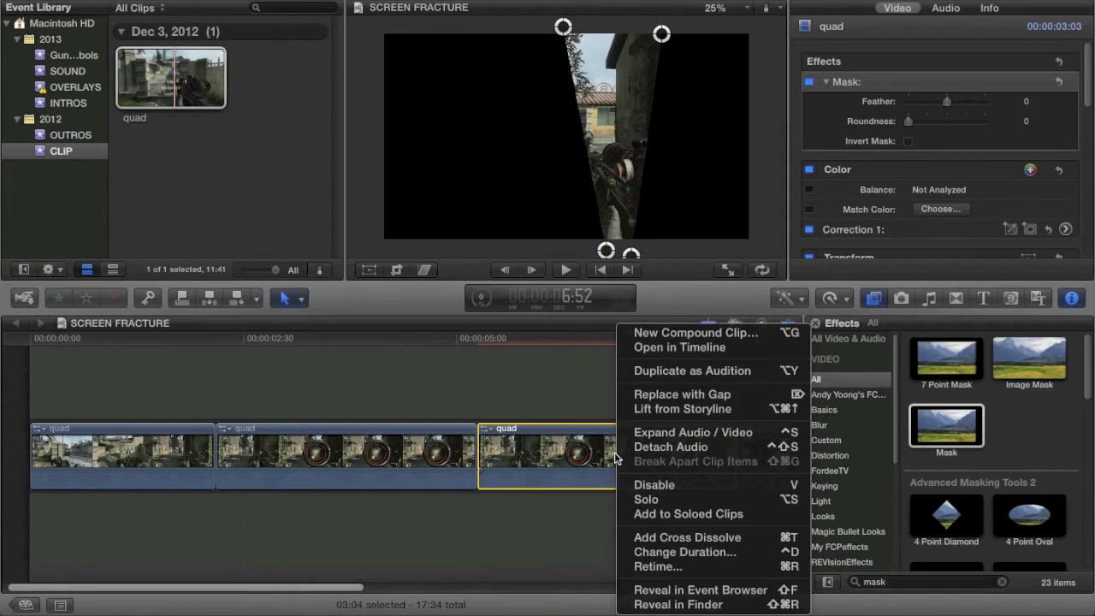
{"action": "left_click", "coordinate": [656, 339]}
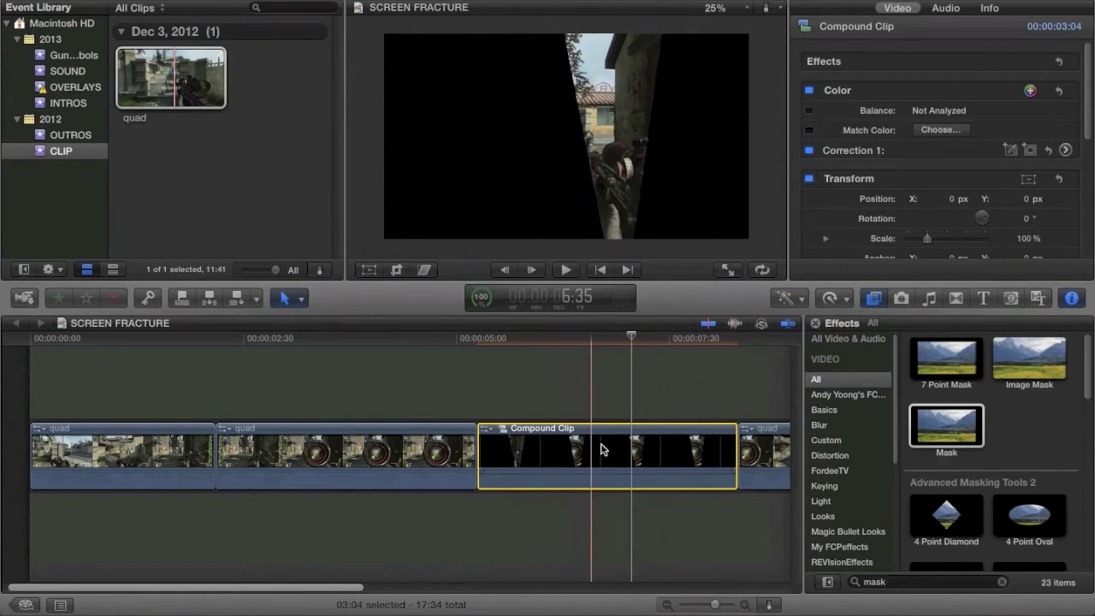
Move the compound clip above the second quad clip as a connected clip, aligned with that clip's start
{"action": "left_click", "coordinate": [572, 462]}
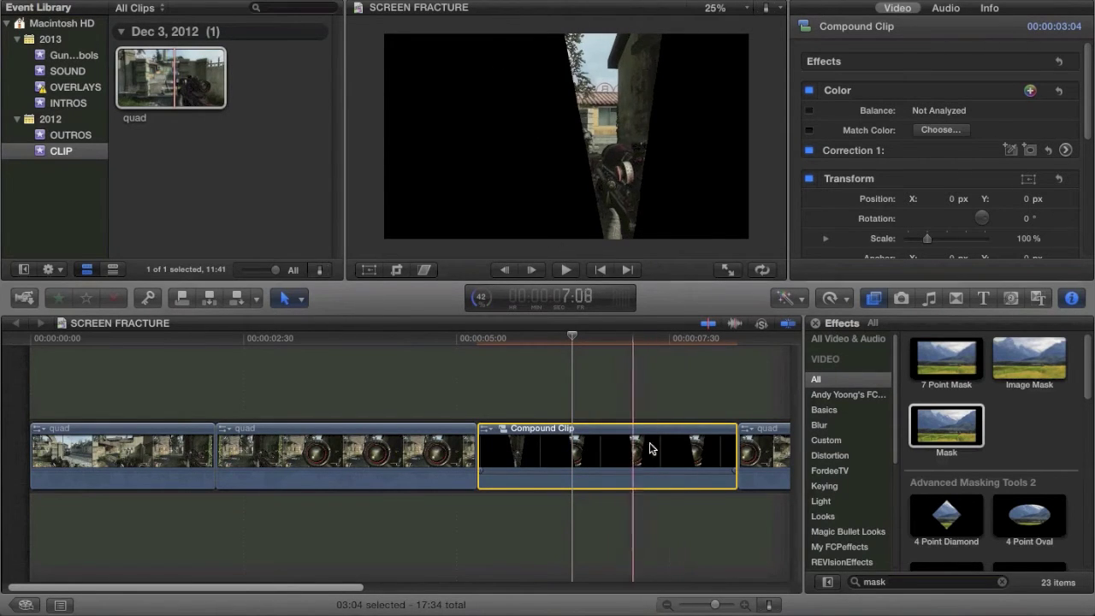
{"action": "left_click", "coordinate": [612, 347]}
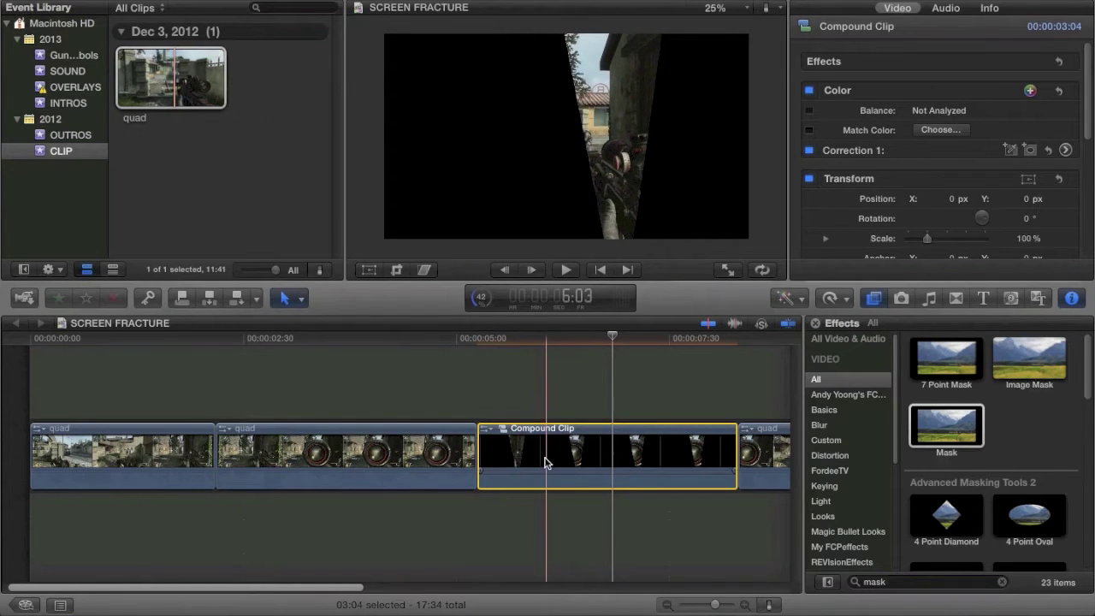
{"action": "left_click", "coordinate": [578, 464]}
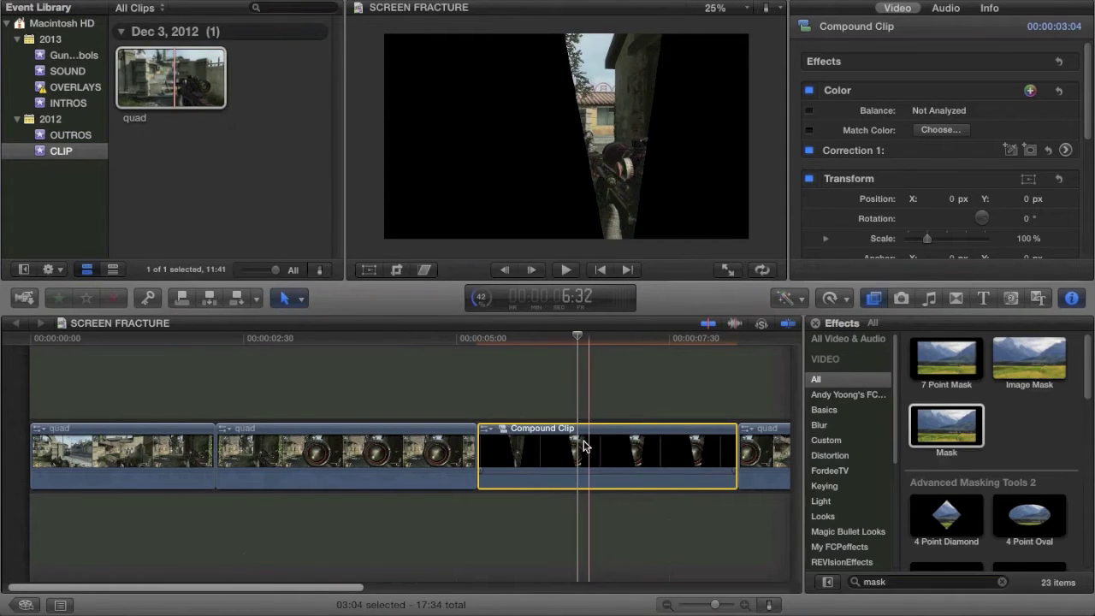
{"action": "left_click_drag", "start_coordinate": [617, 452], "coordinate": [327, 364]}
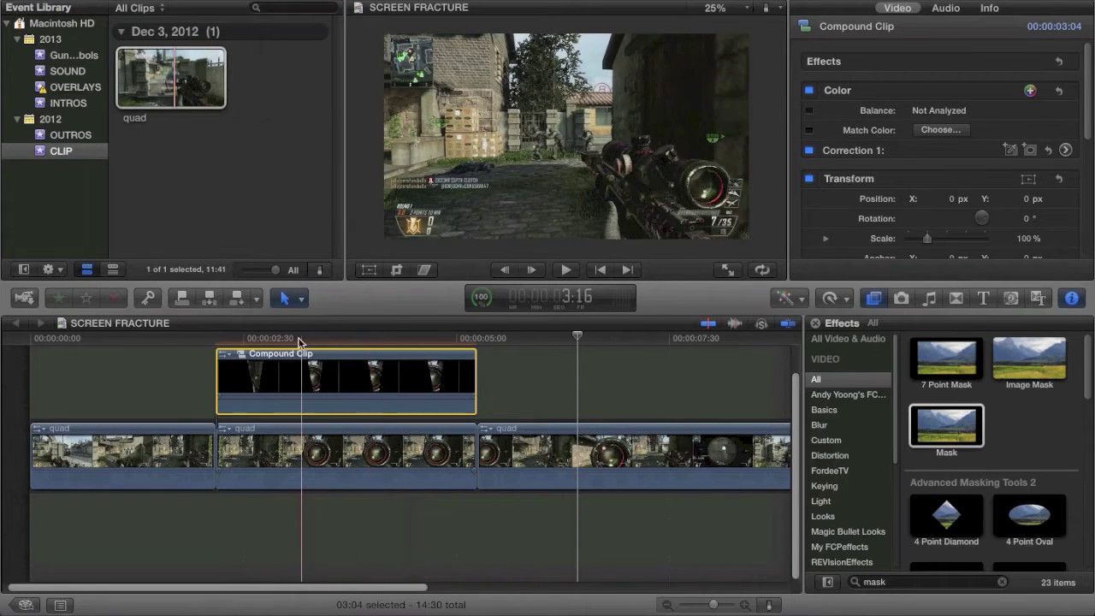
Preview the compound clip over the base footage and examine its Blend Mode options, keeping Normal
{"action": "left_click", "coordinate": [322, 381]}
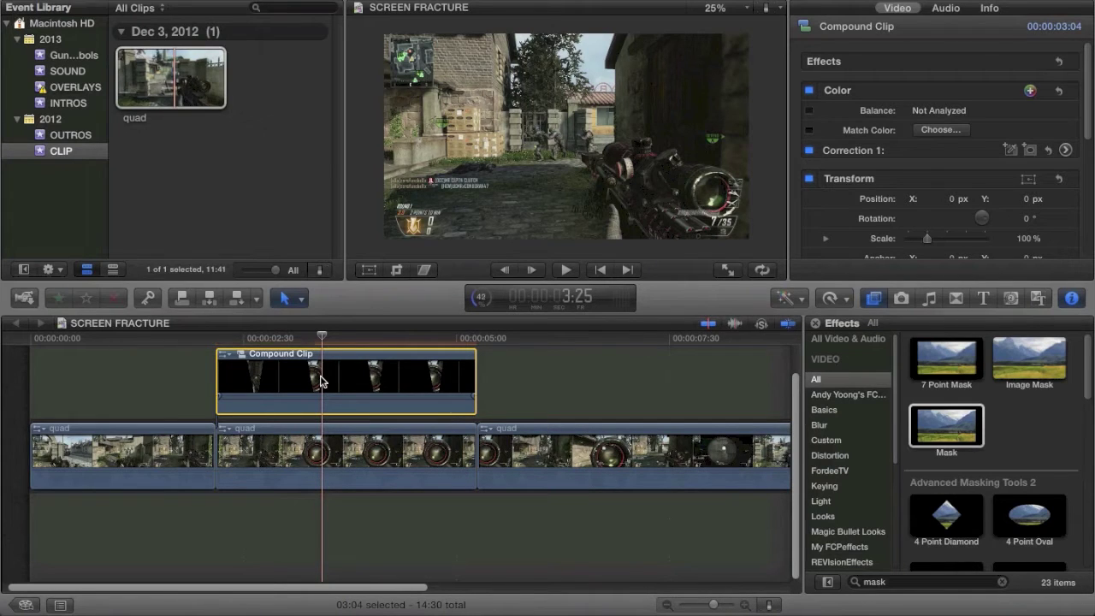
{"action": "scroll", "coordinate": [344, 389], "scroll_direction": "up", "scroll_amount": 1}
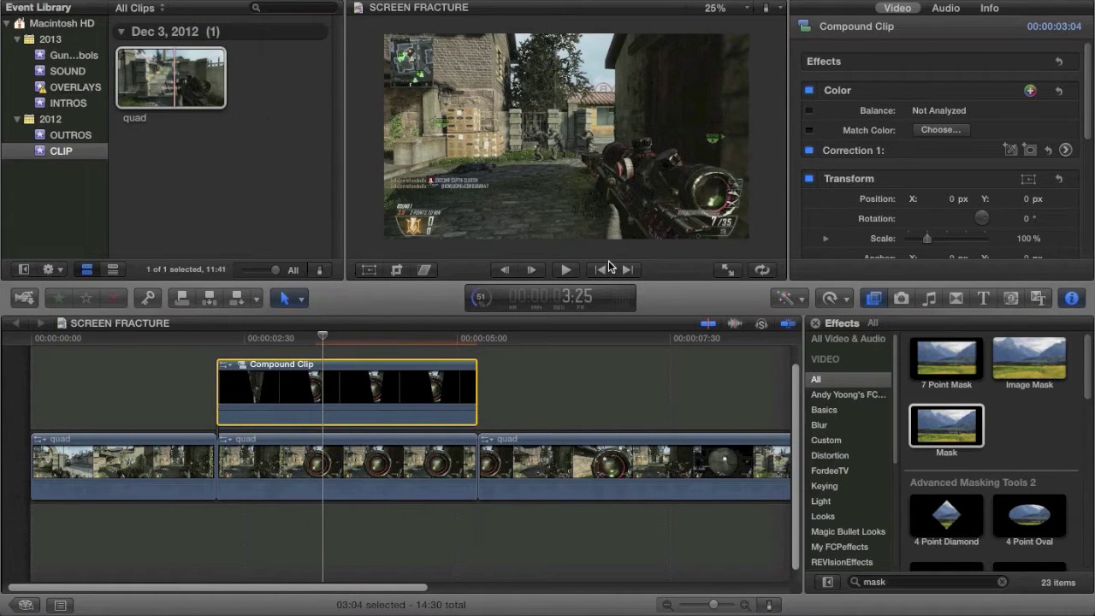
{"action": "left_click", "coordinate": [396, 404]}
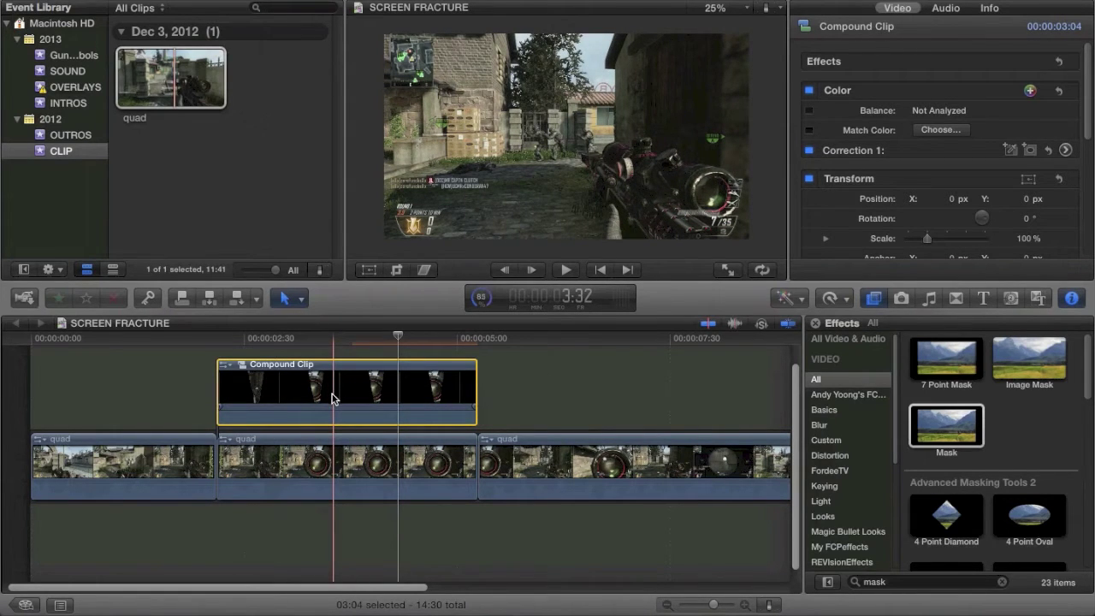
{"action": "key", "text": "space"}
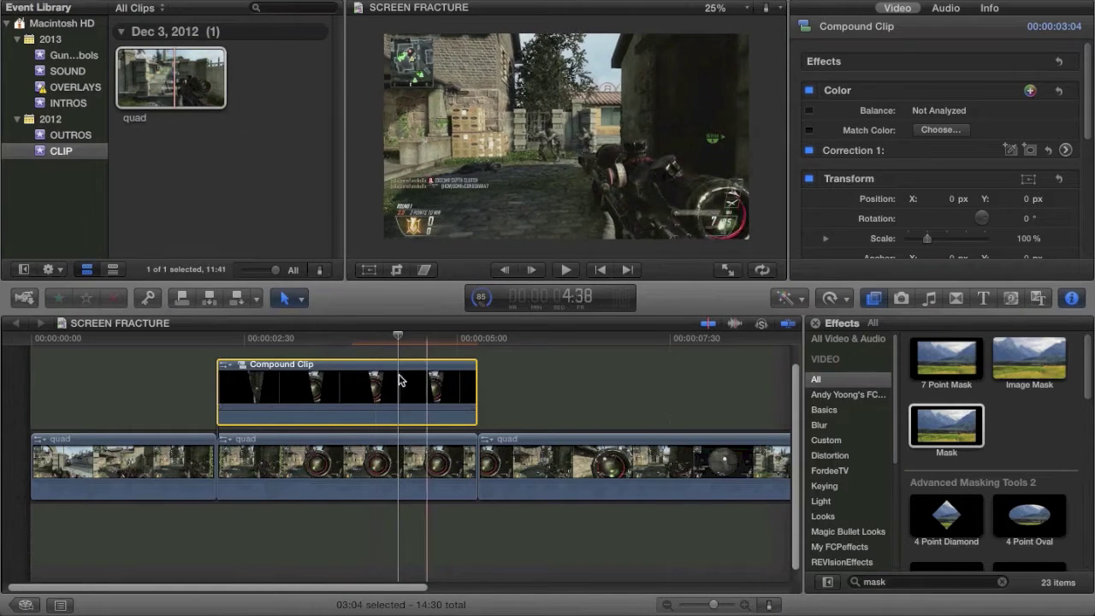
{"action": "left_click", "coordinate": [343, 401]}
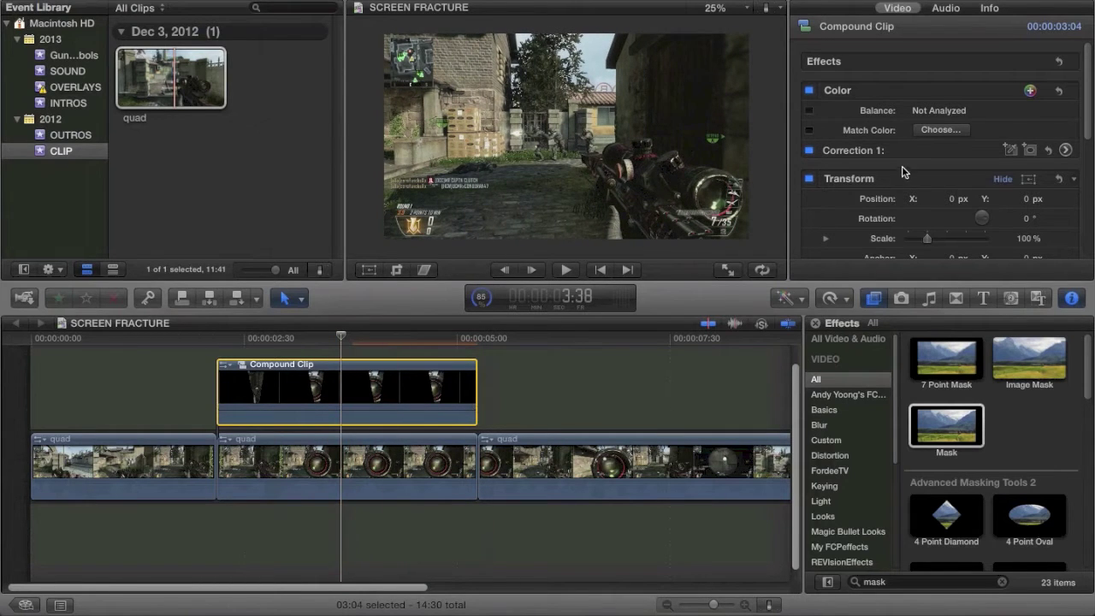
{"action": "scroll", "coordinate": [903, 171], "scroll_direction": "down", "scroll_amount": 10}
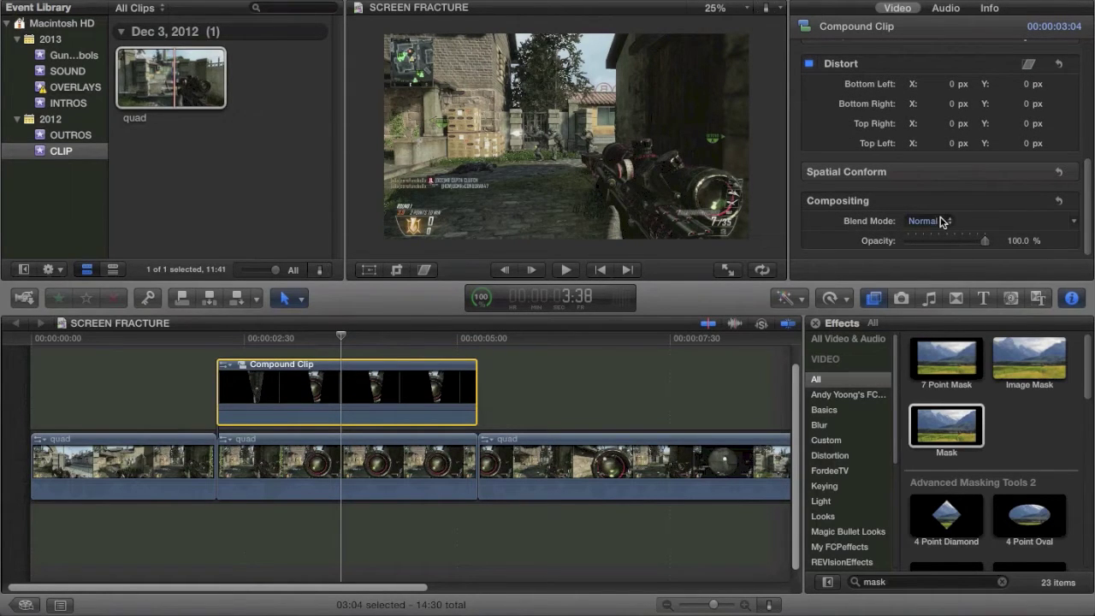
{"action": "left_click", "coordinate": [946, 223]}
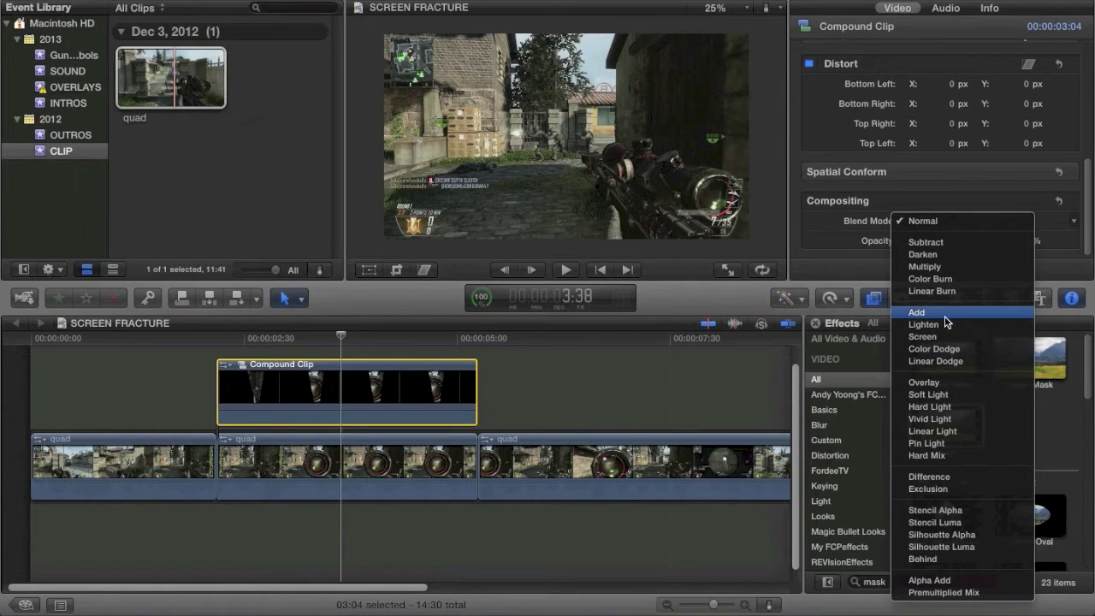
{"action": "left_click", "coordinate": [958, 215]}
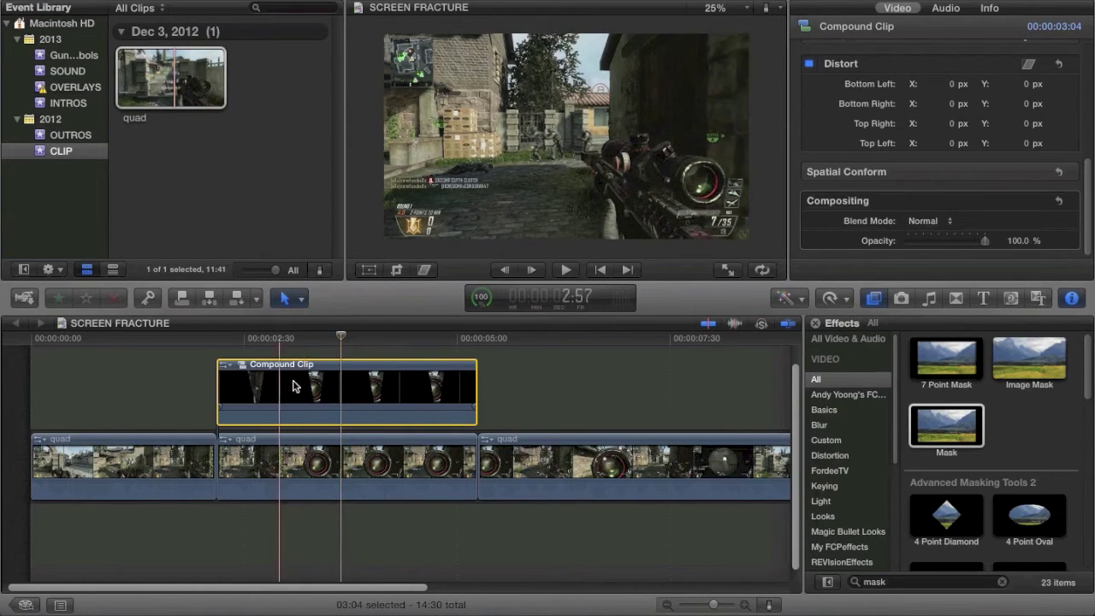
Scale the compound clip up to 175% in its Transform settings
{"action": "left_click", "coordinate": [325, 389]}
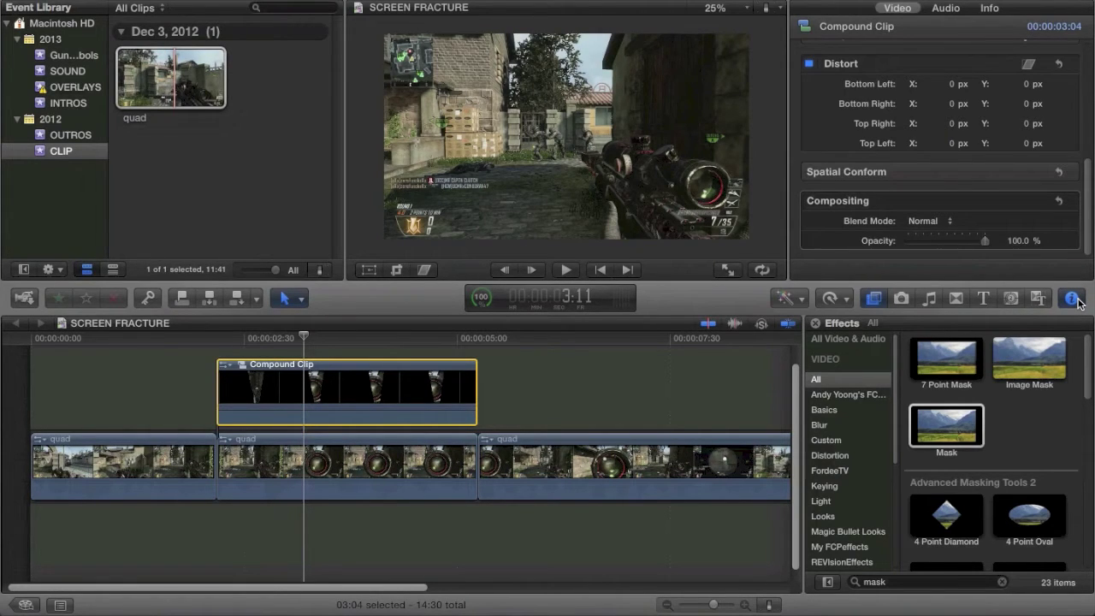
{"action": "scroll", "coordinate": [979, 145], "scroll_direction": "up", "scroll_amount": 4}
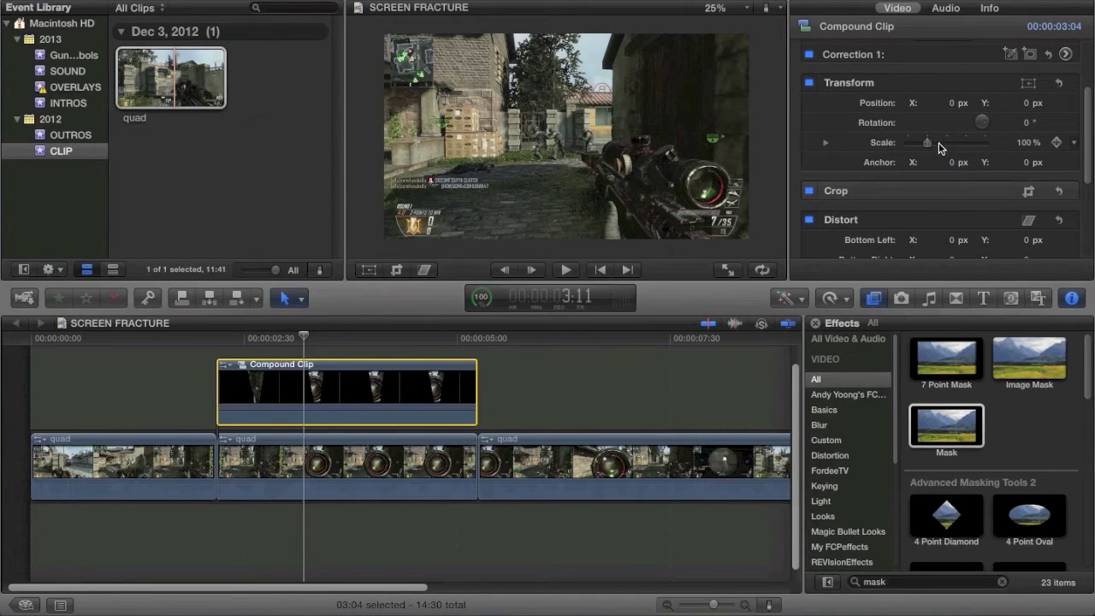
{"action": "left_click", "coordinate": [940, 145]}
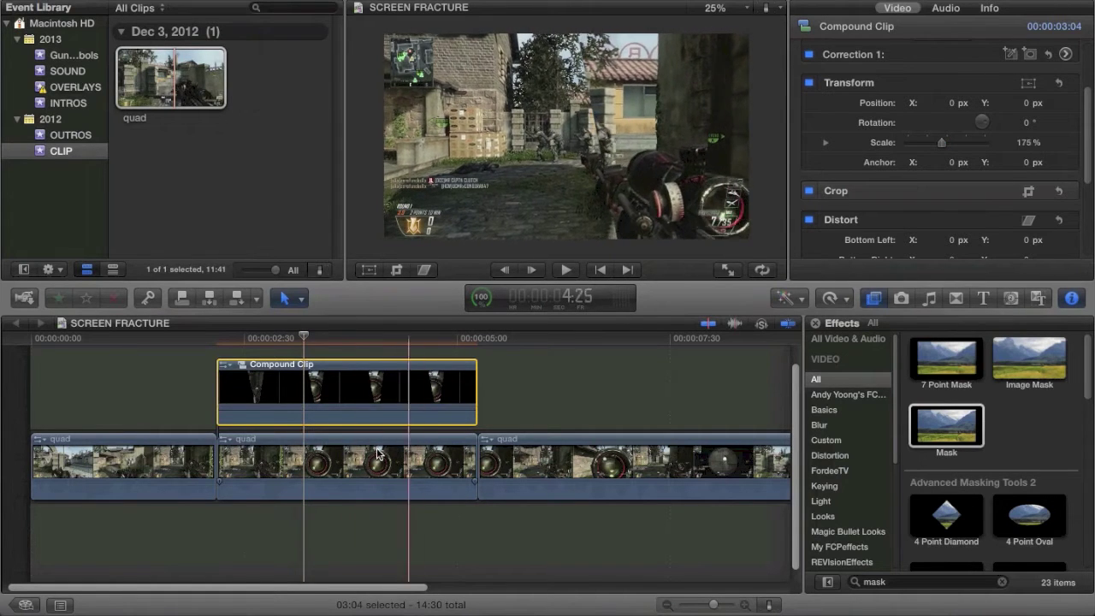
Scale the compound clip to 251% and reposition it in the viewer at about X -121.4 px, Y 16.2 px
{"action": "left_click", "coordinate": [365, 412]}
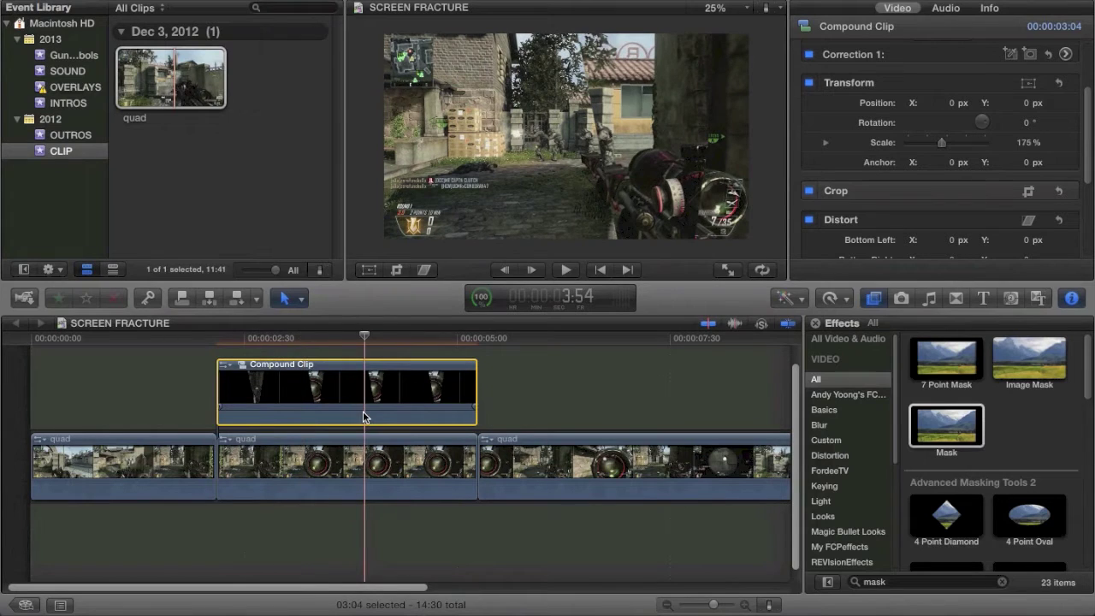
{"action": "left_click", "coordinate": [956, 143]}
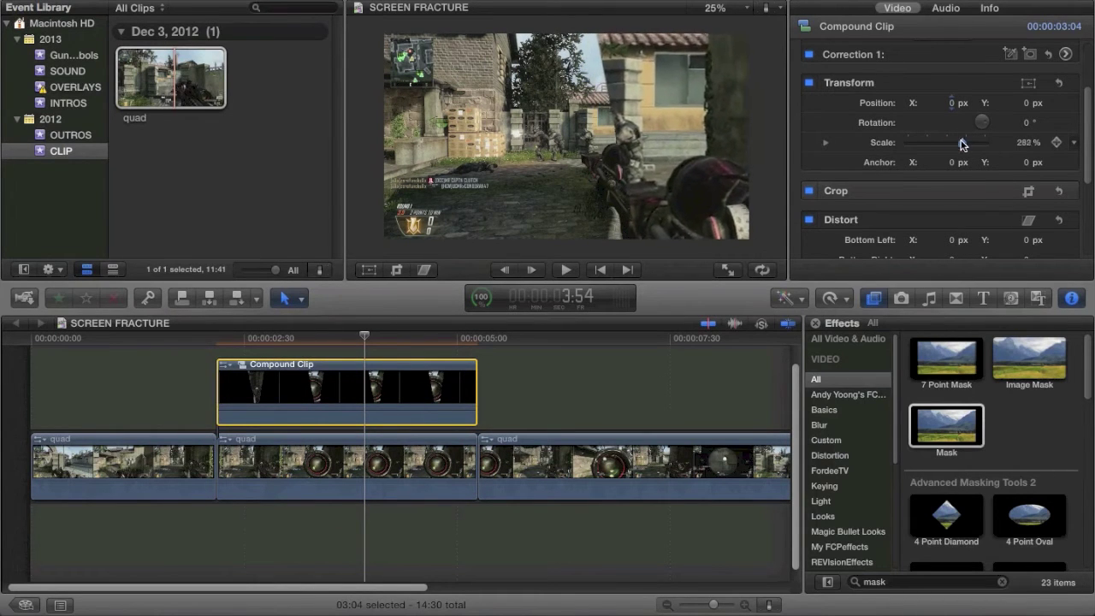
{"action": "key", "text": "shift+t"}
{"action": "left_click_drag", "start_coordinate": [716, 170], "coordinate": [533, 137]}
{"action": "left_click_drag", "start_coordinate": [550, 173], "coordinate": [471, 160]}
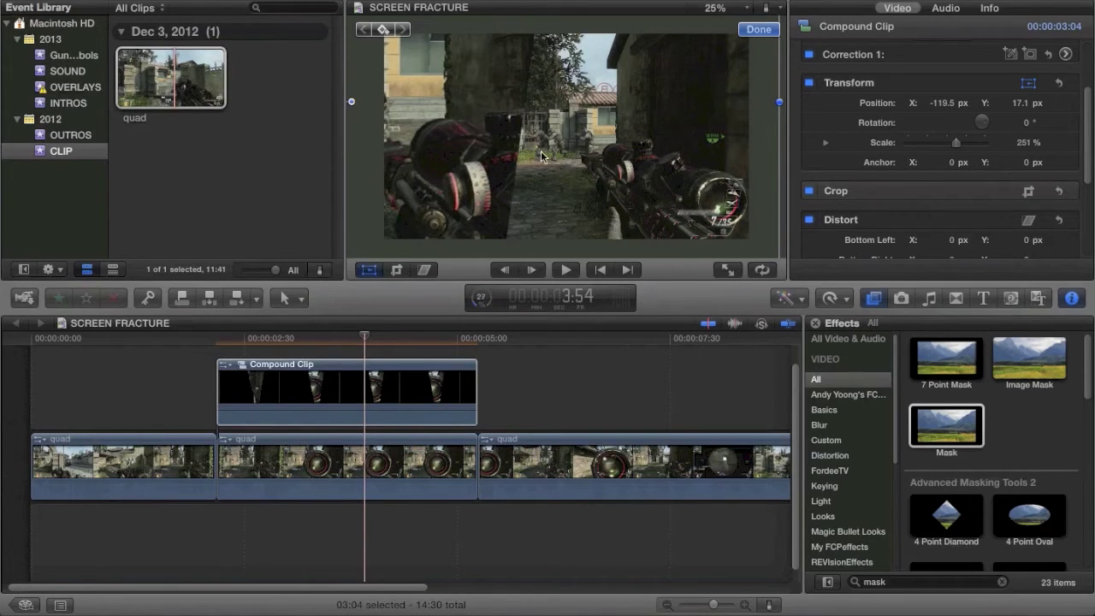
{"action": "left_click_drag", "start_coordinate": [490, 170], "coordinate": [486, 172]}
{"action": "left_click", "coordinate": [311, 449]}
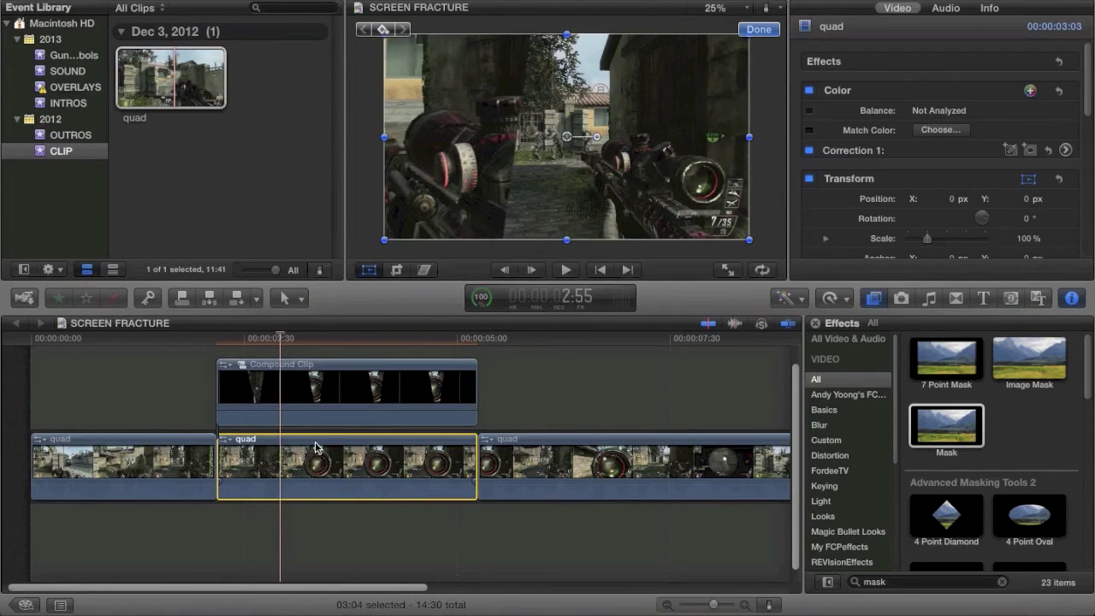
{"action": "left_click", "coordinate": [774, 31]}
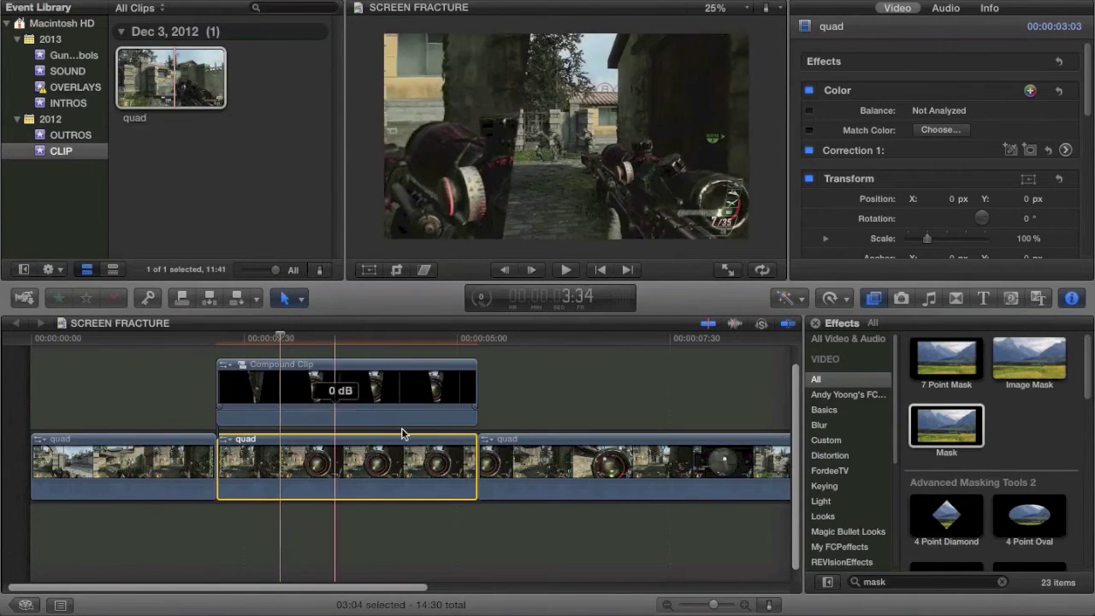
Play back the section with the enlarged fracture piece over the base footage
{"action": "left_click", "coordinate": [584, 368]}
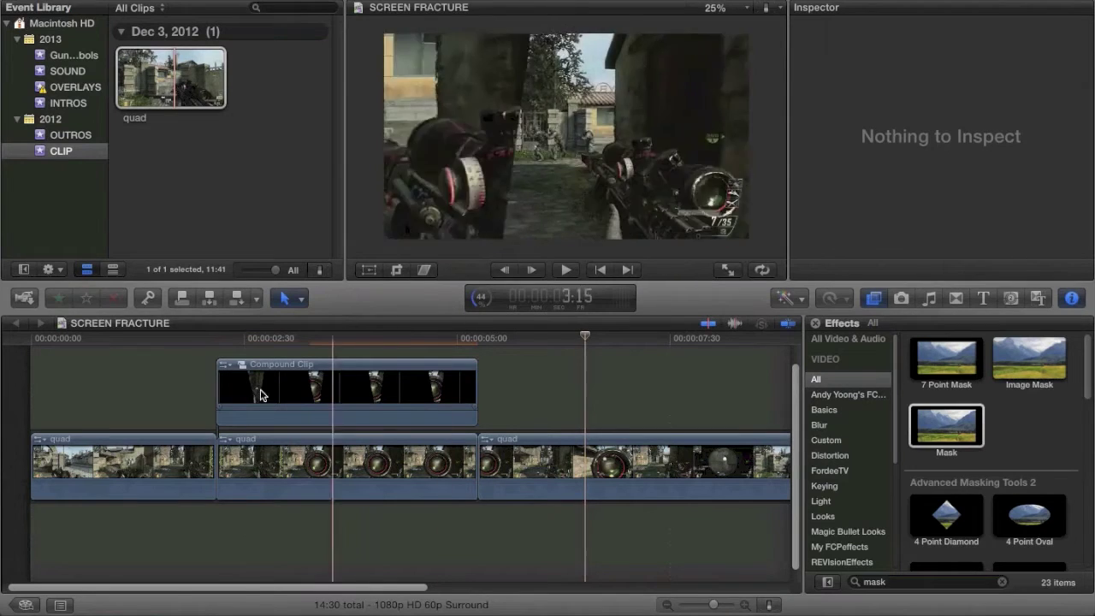
{"action": "key", "text": "space"}
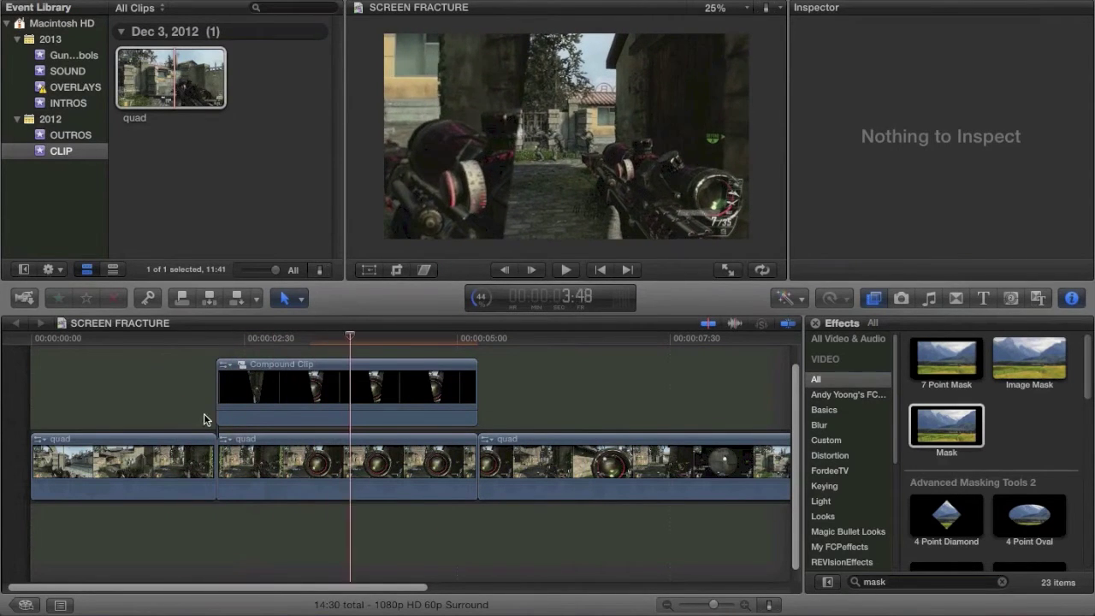
{"action": "key", "text": "space"}
Shift the compound clip earlier in the timeline so it starts at 1:58, before the second quad clip begins
{"action": "left_click", "coordinate": [250, 395]}
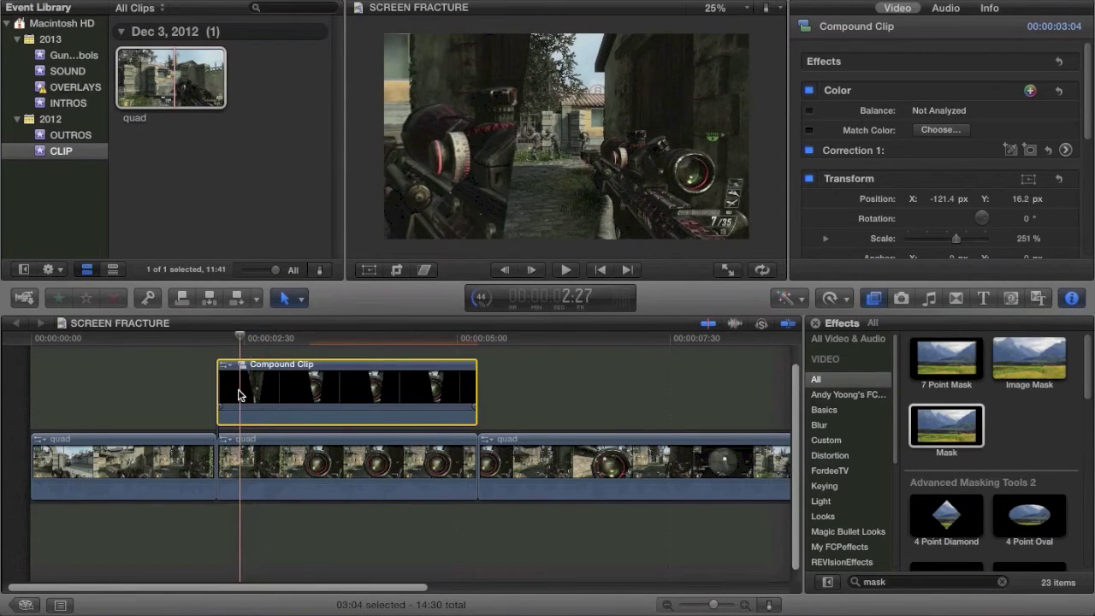
{"action": "key", "text": "Left"}
{"action": "key", "text": "Left"}
{"action": "key", "text": "Left"}
{"action": "key", "text": "Left"}
{"action": "key", "text": "Left"}
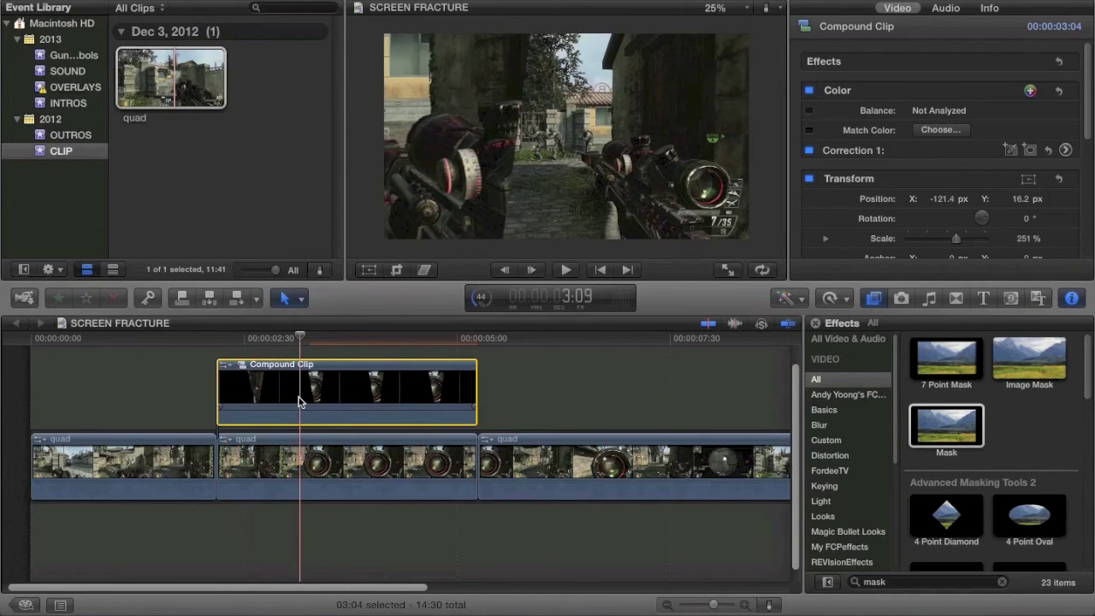
{"action": "left_click_drag", "start_coordinate": [395, 400], "coordinate": [376, 396]}
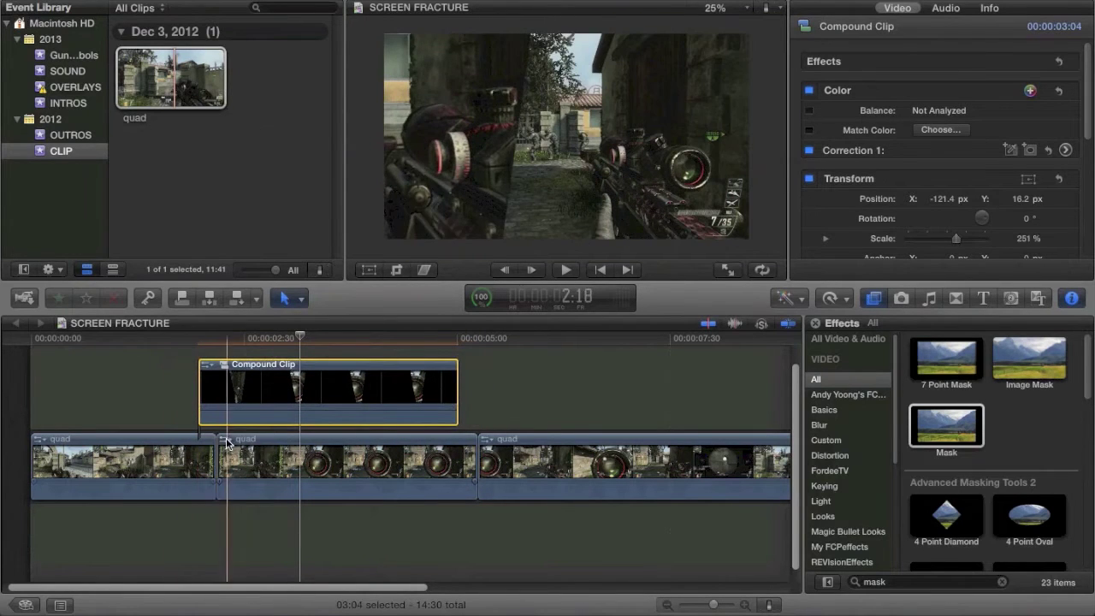
Add a Position keyframe at the compound clip's start and move the piece out of frame to X -194.6 px, Y 17.5 px
{"action": "mouse_move", "coordinate": [226, 414]}
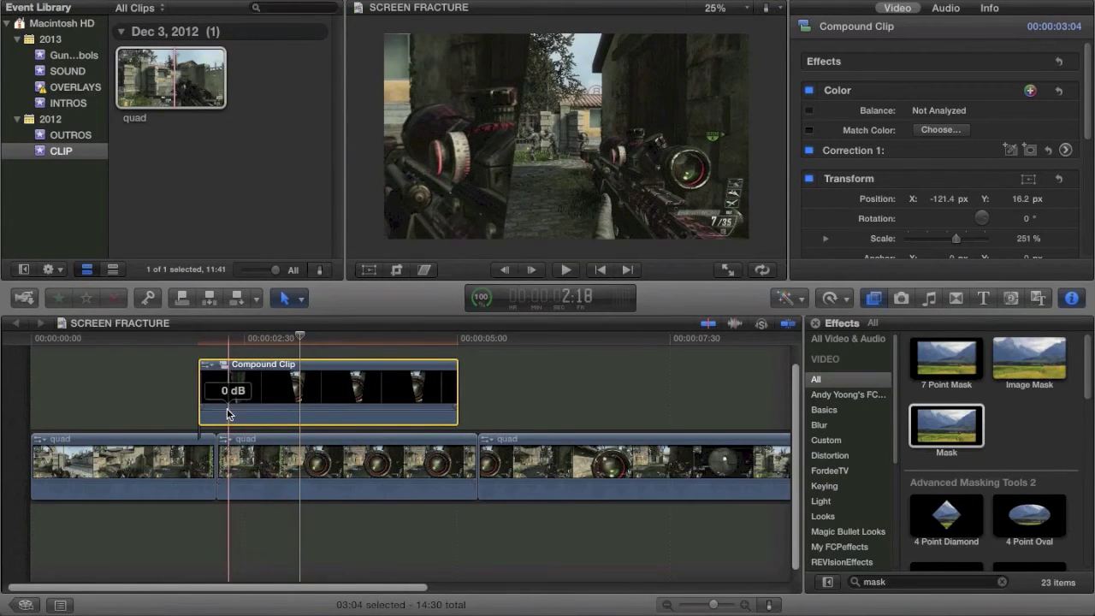
{"action": "key", "text": "Left"}
{"action": "key", "text": "Left"}
{"action": "key", "text": "Left"}
{"action": "key", "text": "Left"}
{"action": "key", "text": "Left"}
{"action": "key", "text": "Left"}
{"action": "key", "text": "Left"}
{"action": "key", "text": "Left"}
{"action": "key", "text": "Left"}
{"action": "key", "text": "Left"}
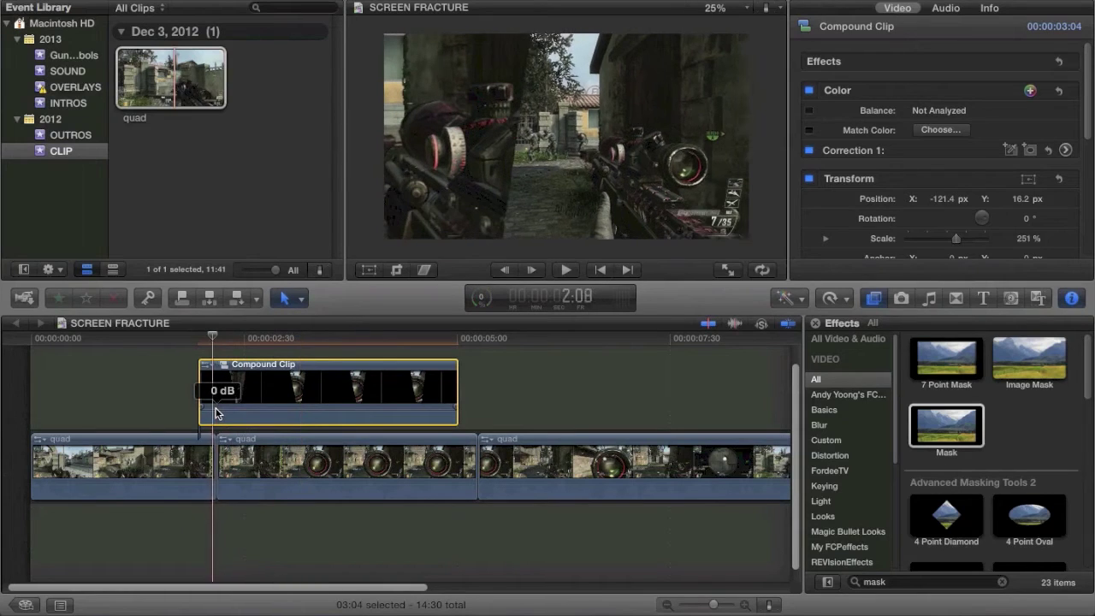
{"action": "key", "text": "Left"}
{"action": "key", "text": "Left"}
{"action": "key", "text": "Left"}
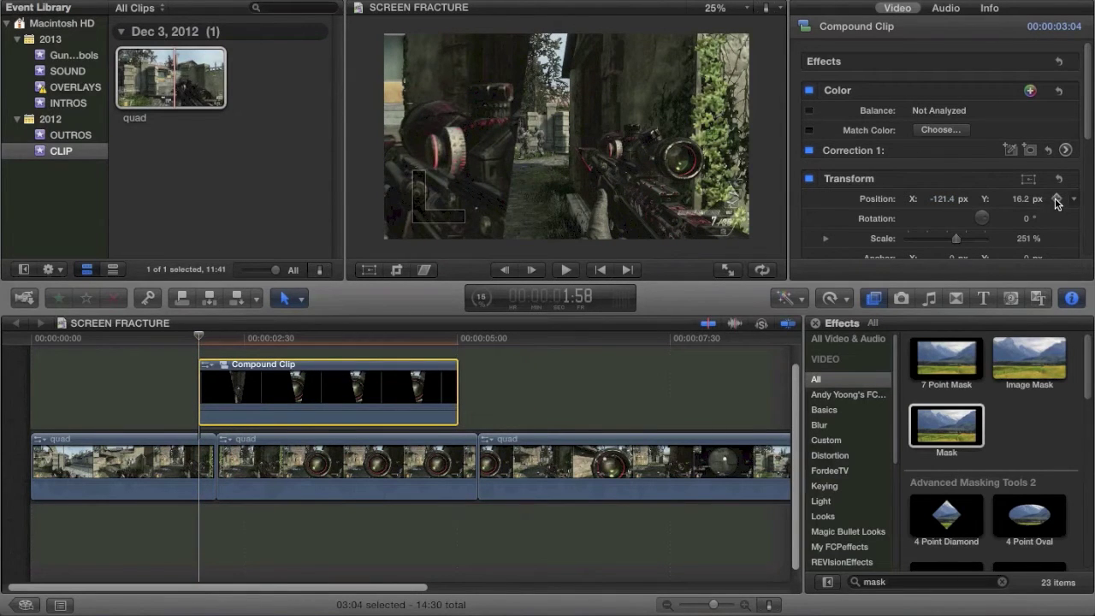
{"action": "left_click", "coordinate": [371, 270]}
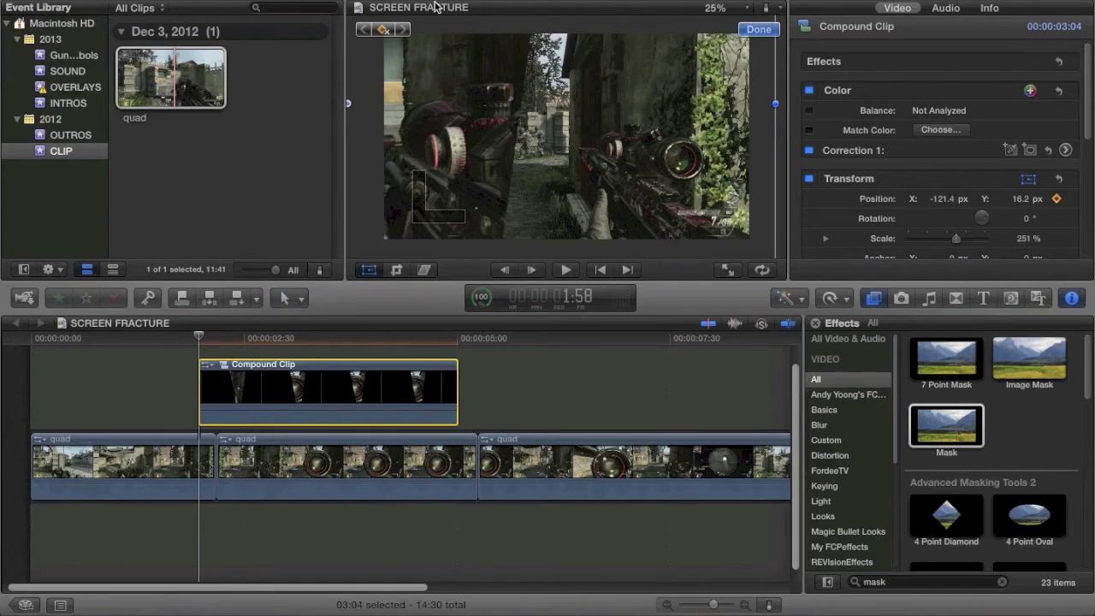
{"action": "left_click_drag", "start_coordinate": [469, 139], "coordinate": [341, 146]}
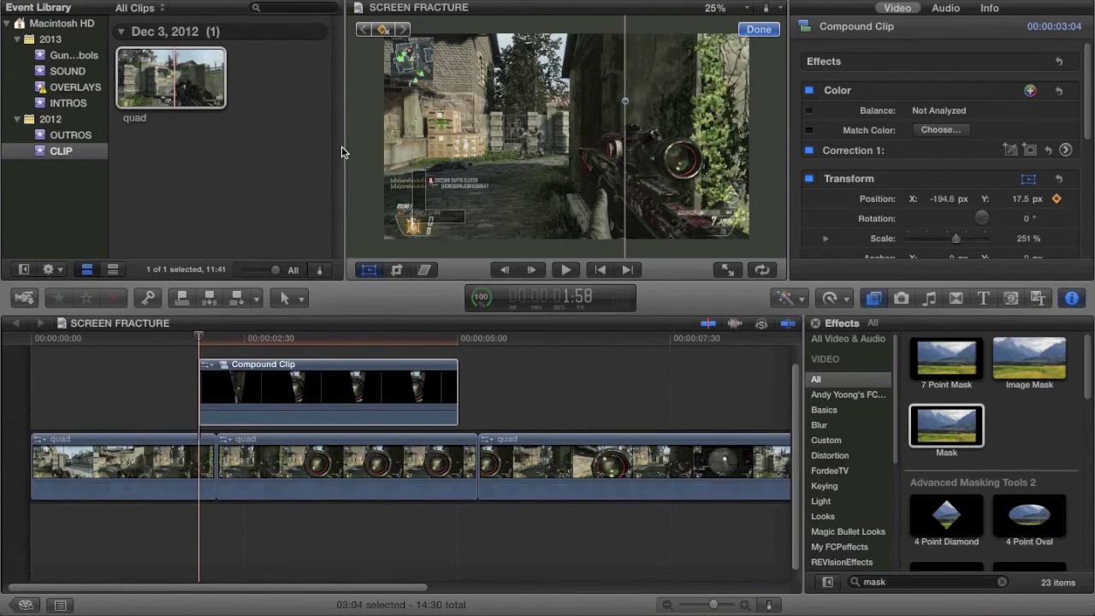
{"action": "left_click", "coordinate": [753, 32]}
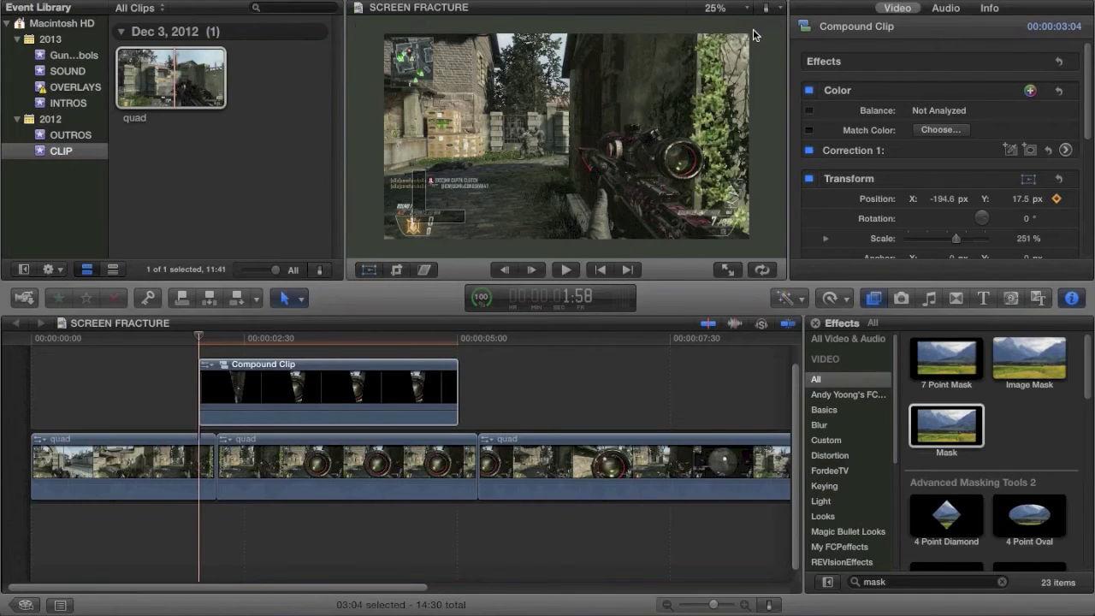
Add a second Position keyframe at 2:11, try X -170 px, and move the piece back into frame at about X -122.9 px, Y 16.9 px
{"action": "key", "text": "space"}
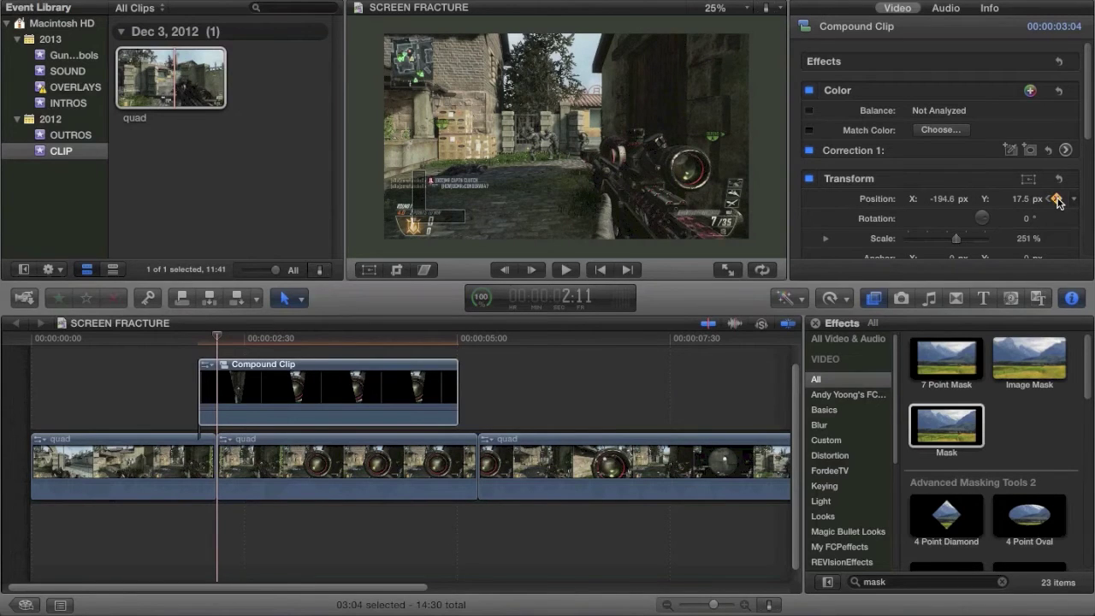
{"action": "left_click", "coordinate": [715, 6]}
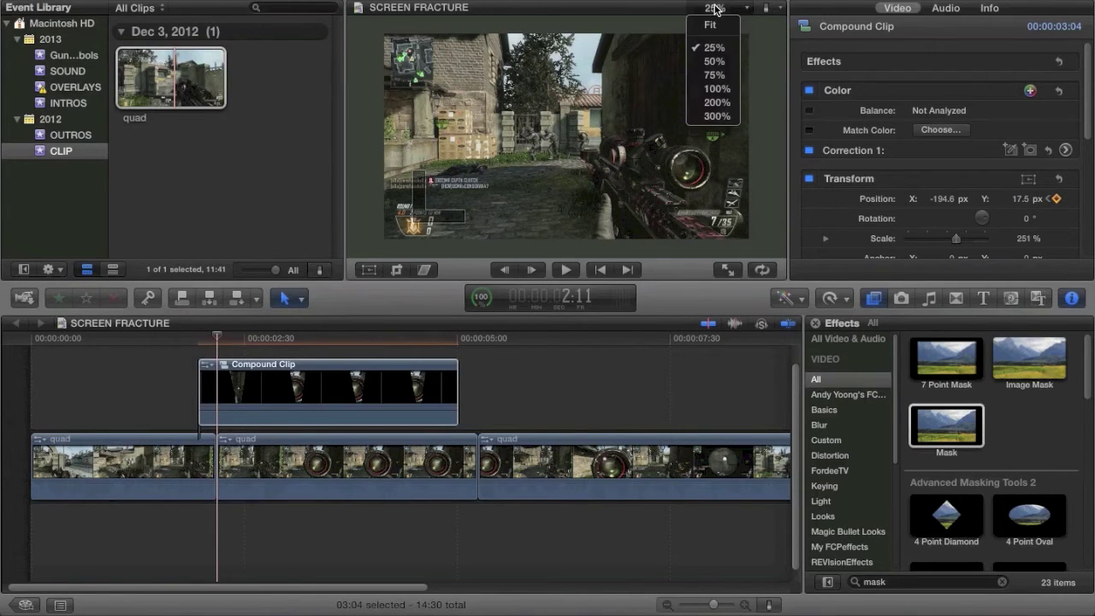
{"action": "left_click", "coordinate": [713, 47]}
{"action": "left_click", "coordinate": [316, 376]}
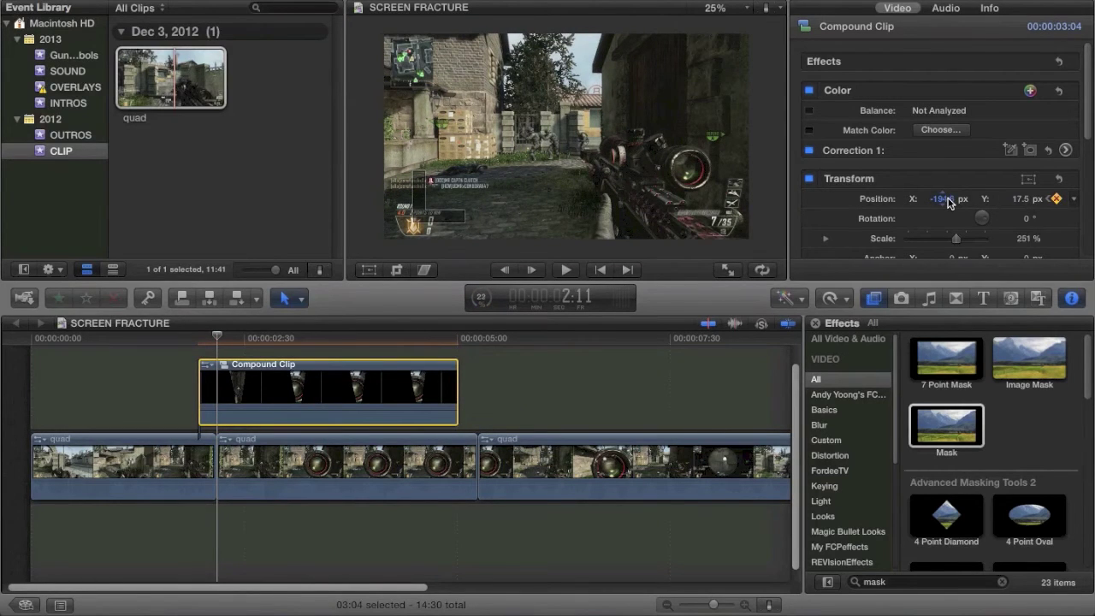
{"action": "left_click", "coordinate": [943, 199]}
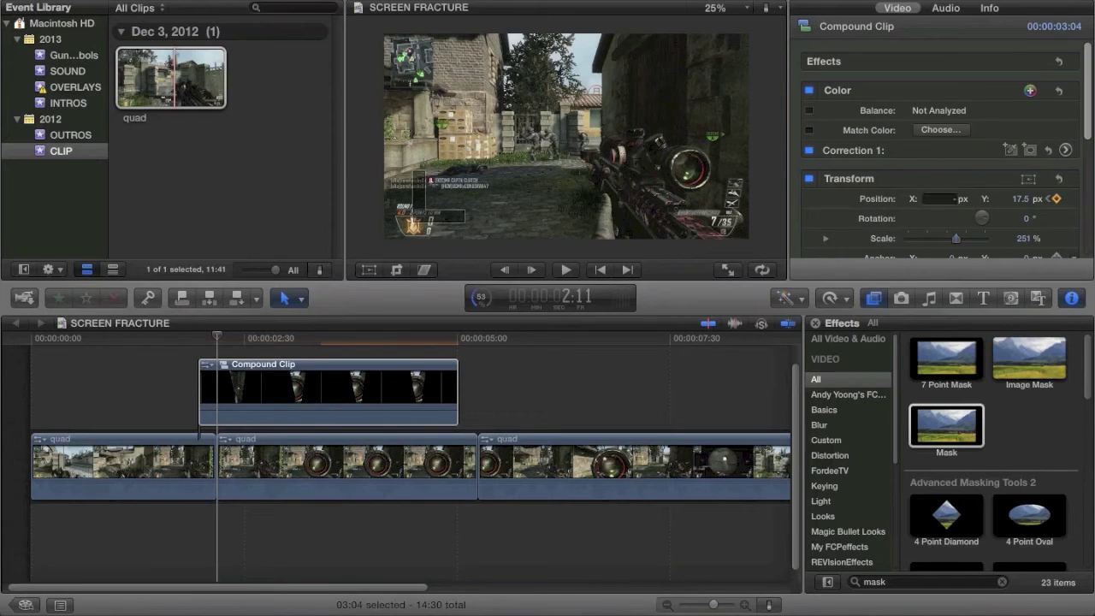
{"action": "type", "text": "-170"}
{"action": "key", "text": "Return"}
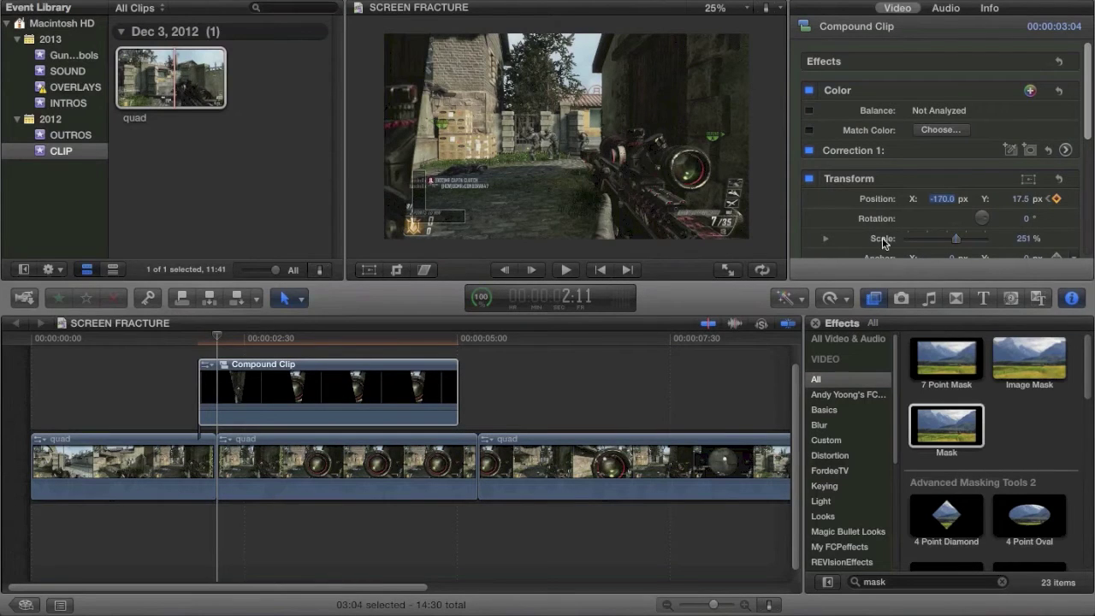
{"action": "left_click", "coordinate": [369, 270]}
{"action": "left_click_drag", "start_coordinate": [397, 137], "coordinate": [493, 138]}
{"action": "left_click", "coordinate": [743, 32]}
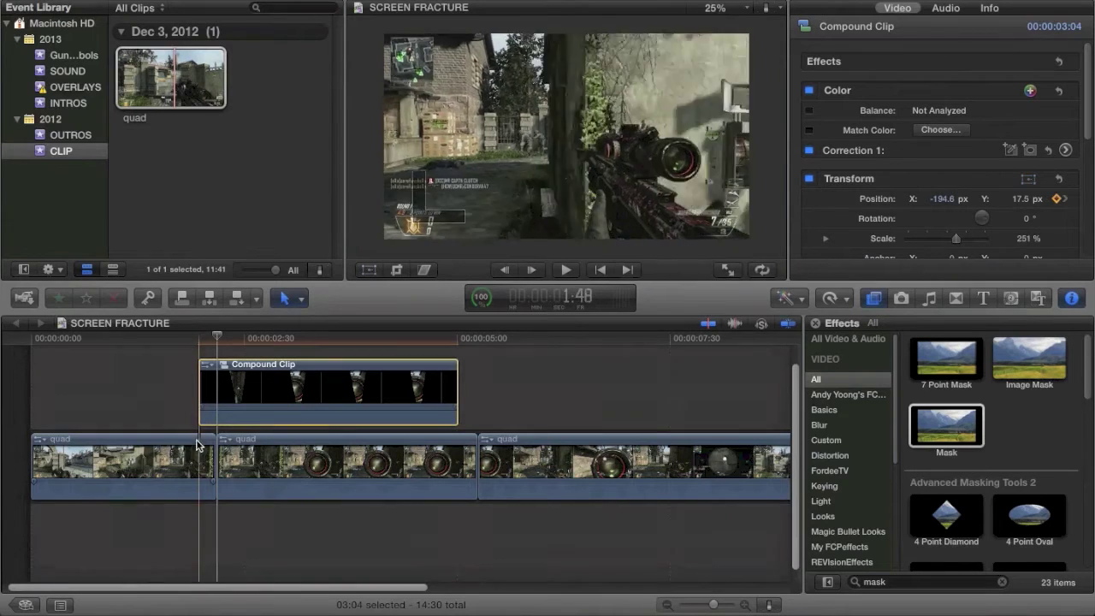
Preview the slide-in animation and undo the compound clip's Position keyframes, returning to the clip's start
{"action": "key", "text": "space"}
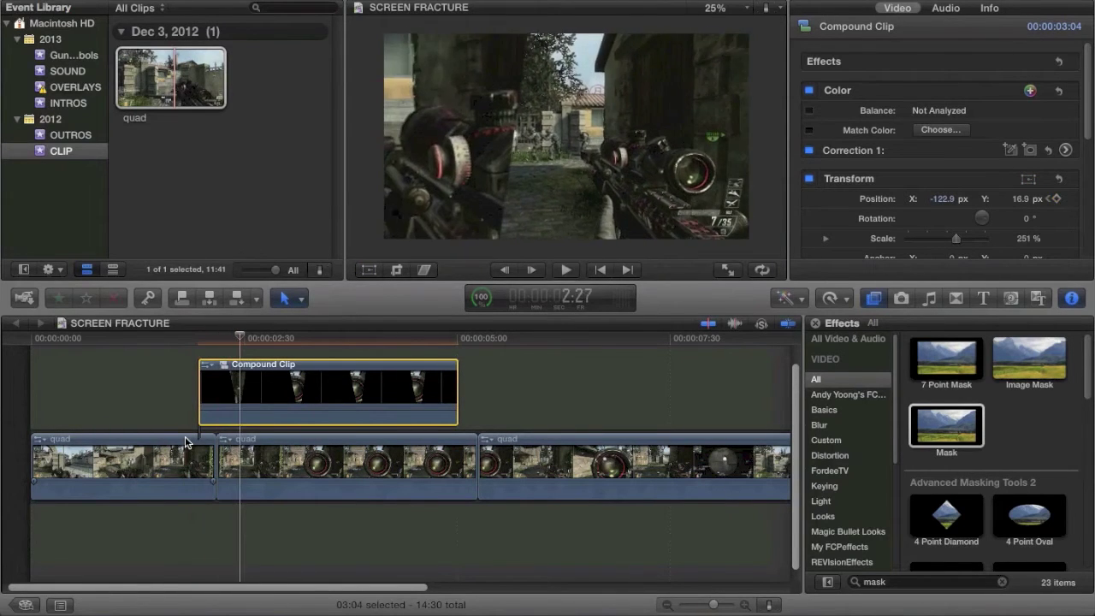
{"action": "key", "text": "space"}
{"action": "left_click", "coordinate": [220, 392]}
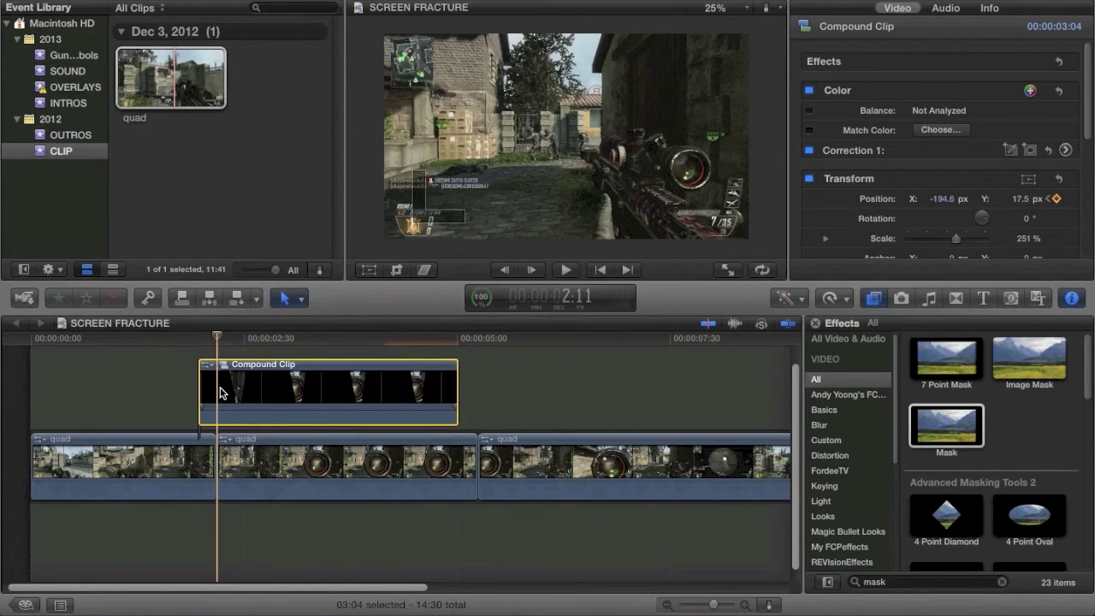
{"action": "key", "text": "j"}
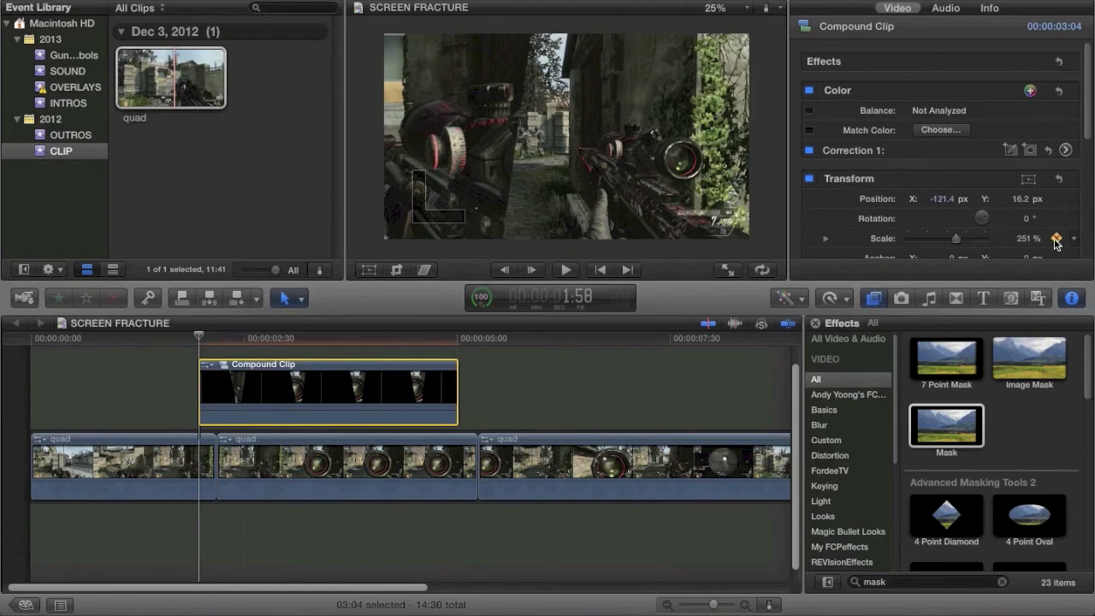
With a Scale keyframe at the compound clip's start, enlarge it to 285% and move it to about X -88.9 px, Y 12.8 px
{"action": "mouse_move", "coordinate": [955, 243]}
{"action": "left_mouse_down"}
{"action": "mouse_move", "coordinate": [900, 245]}
{"action": "mouse_move", "coordinate": [963, 242]}
{"action": "left_mouse_up"}
{"action": "left_click", "coordinate": [382, 270]}
{"action": "left_click_drag", "start_coordinate": [486, 174], "coordinate": [589, 181]}
{"action": "left_click_drag", "start_coordinate": [416, 124], "coordinate": [382, 113]}
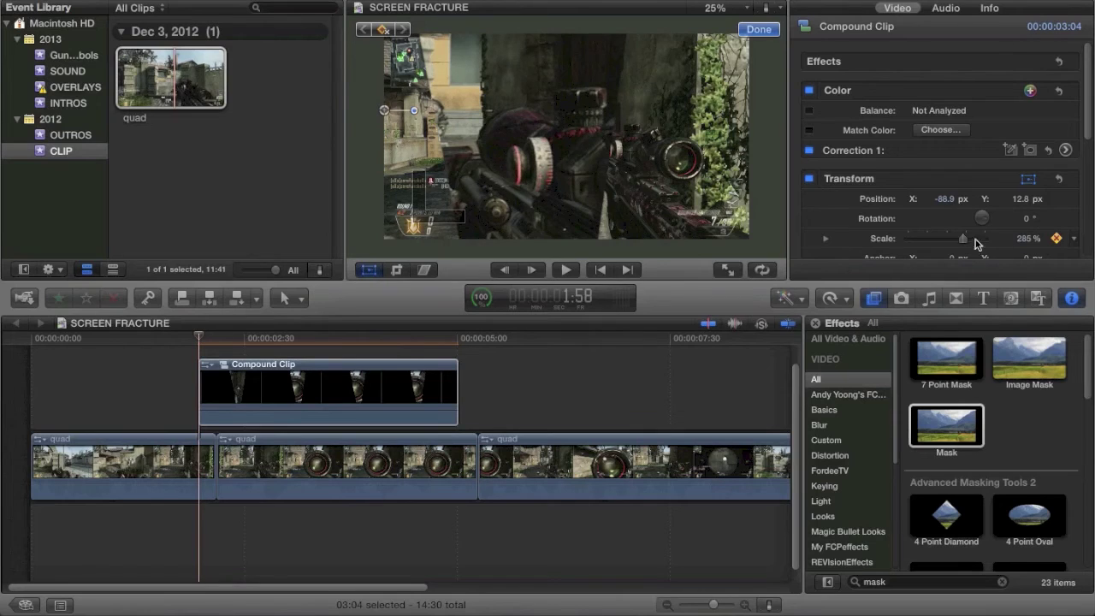
Set the starting Scale keyframe to 0% and add a second Scale keyframe of 331% at 2:10
{"action": "left_click_drag", "start_coordinate": [965, 238], "coordinate": [905, 243]}
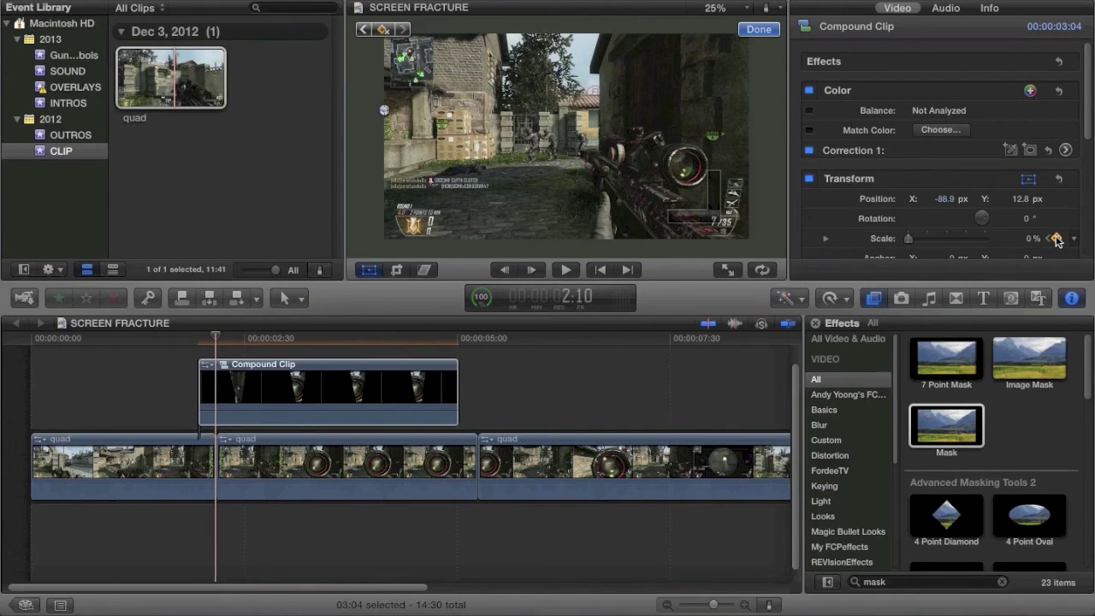
{"action": "left_click_drag", "start_coordinate": [934, 240], "coordinate": [965, 242]}
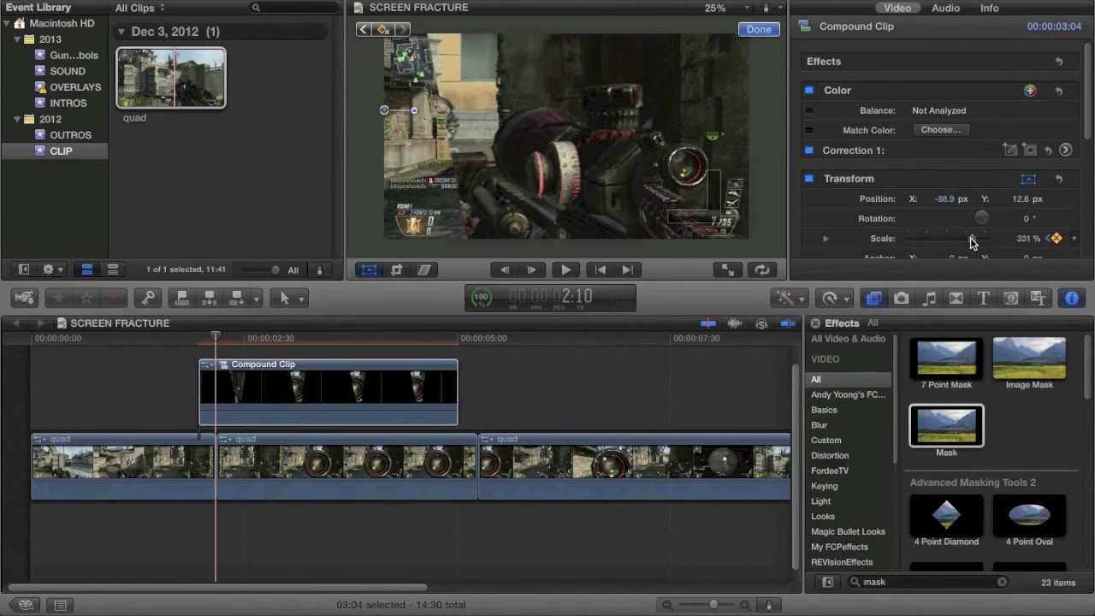
{"action": "left_click", "coordinate": [751, 29]}
Play back the scale-in animation and check the enlarged piece further along the compound clip
{"action": "key", "text": "space"}
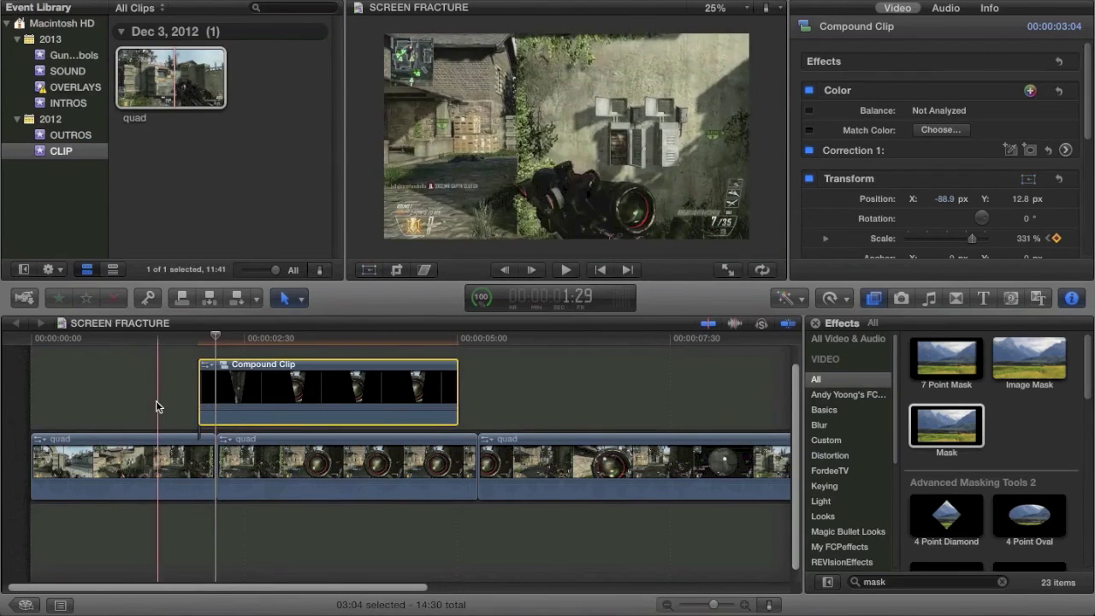
{"action": "key", "text": "space"}
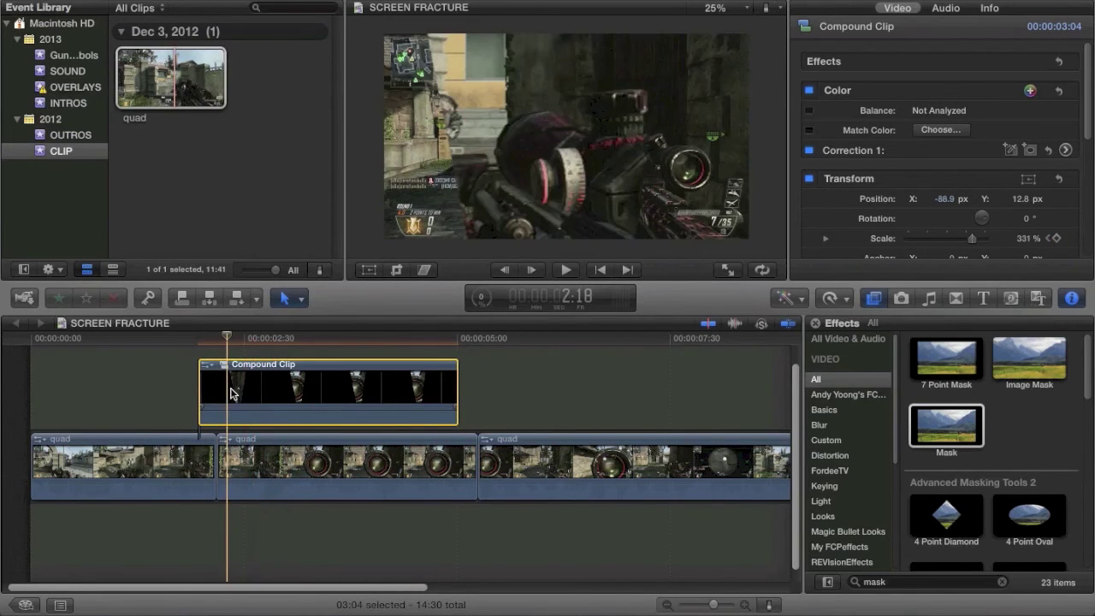
{"action": "left_click", "coordinate": [328, 395]}
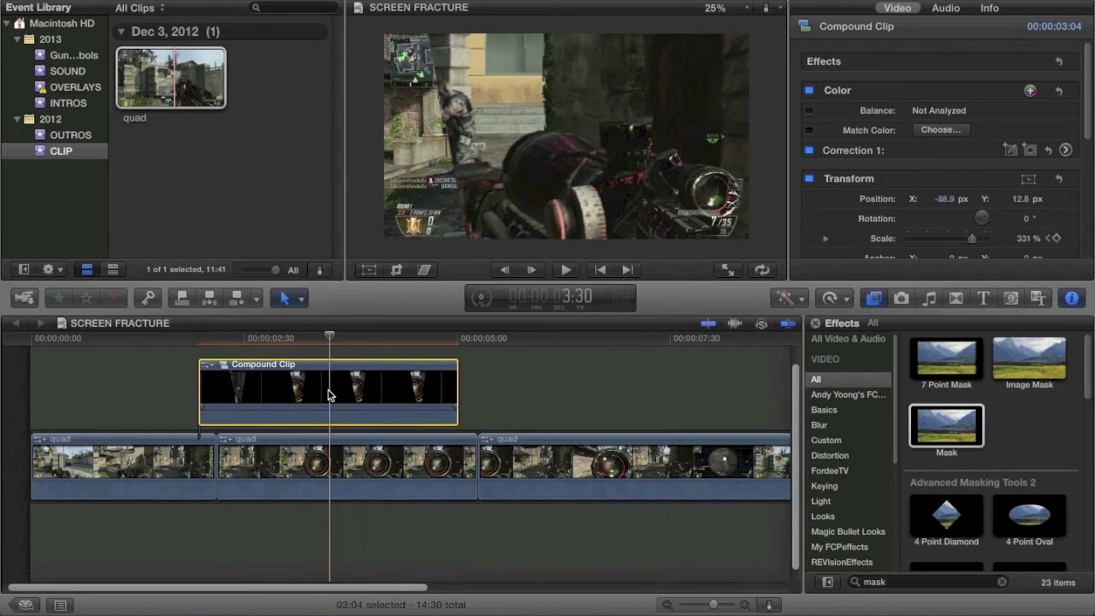